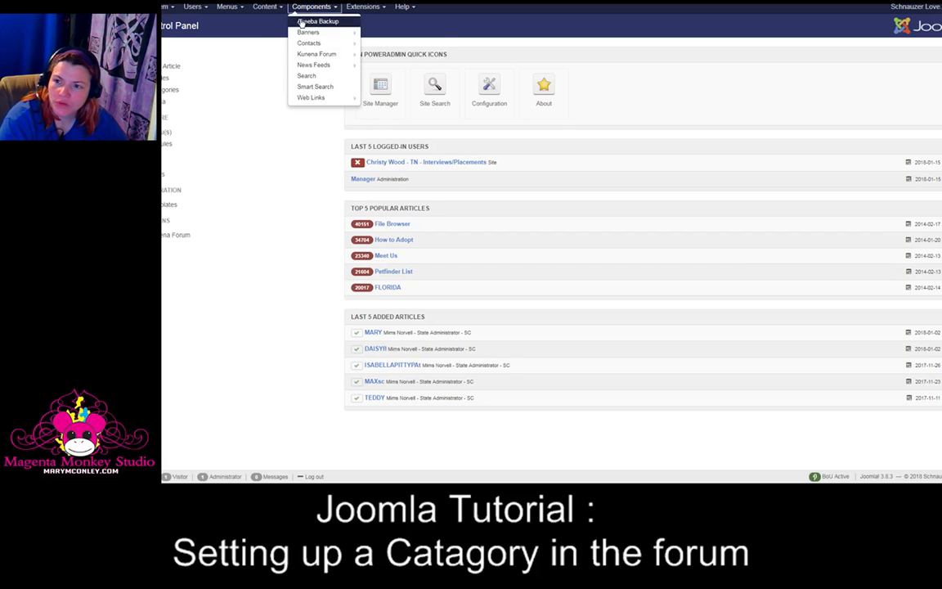
Step: Open the Kunena Forum component's category manager and view its list of categories
{"action": "mouse_move", "coordinate": [303, 67]}
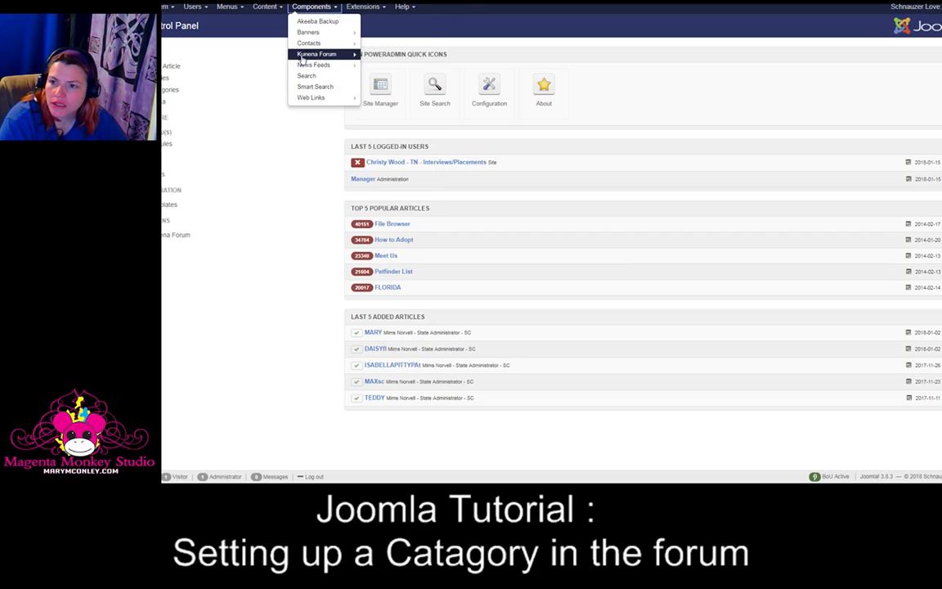
{"action": "left_click", "coordinate": [308, 55]}
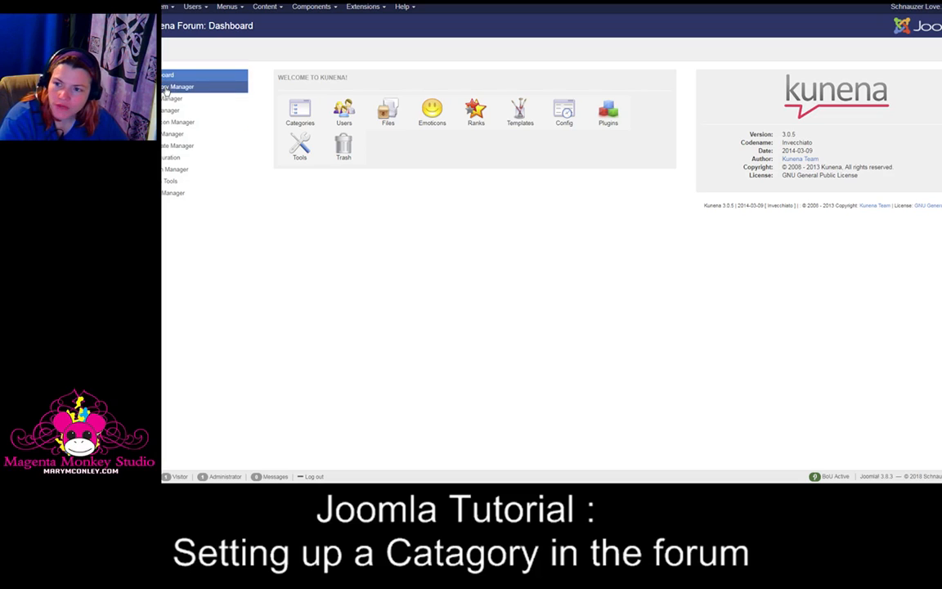
{"action": "left_click", "coordinate": [298, 119]}
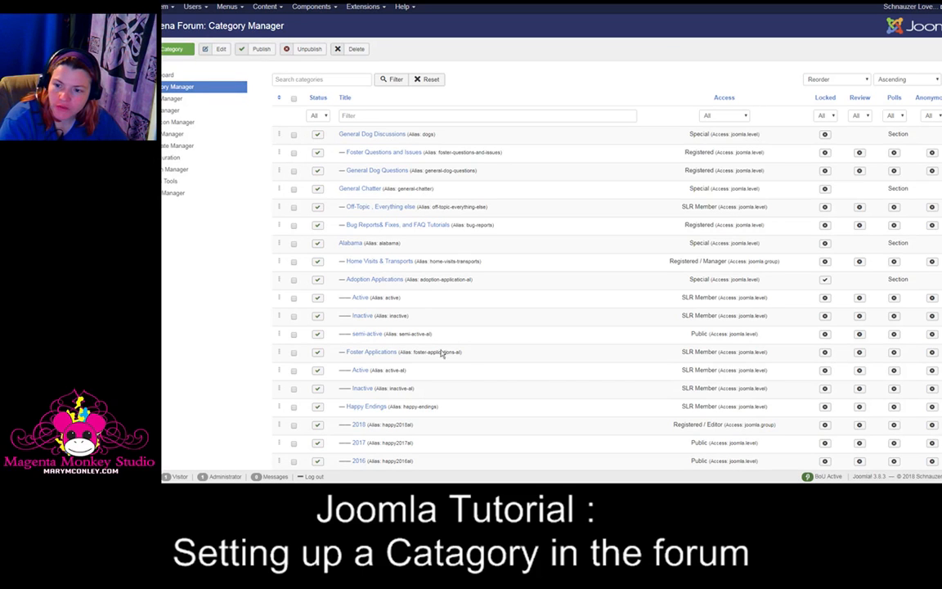
{"action": "scroll", "coordinate": [458, 354], "scroll_direction": "down", "scroll_amount": 2}
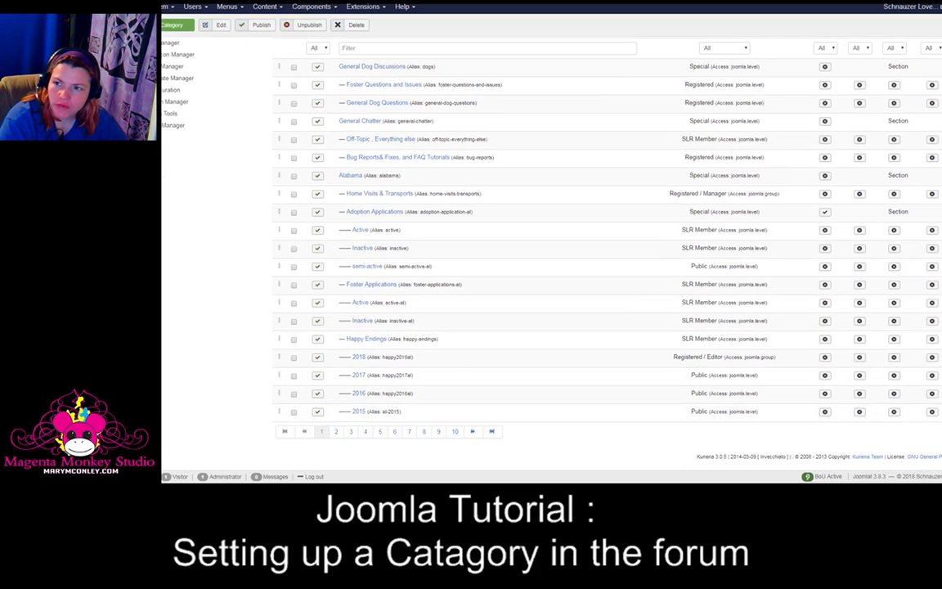
Step: Open the public website in a separate tab and log in to the members area with the prefilled credentials
{"action": "right_click", "coordinate": [927, 9]}
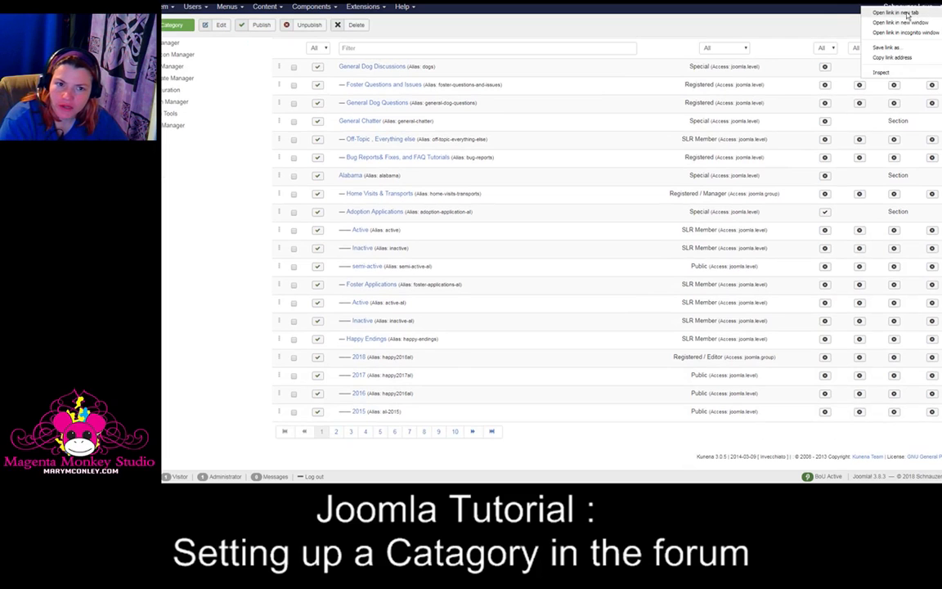
{"action": "left_click", "coordinate": [904, 13]}
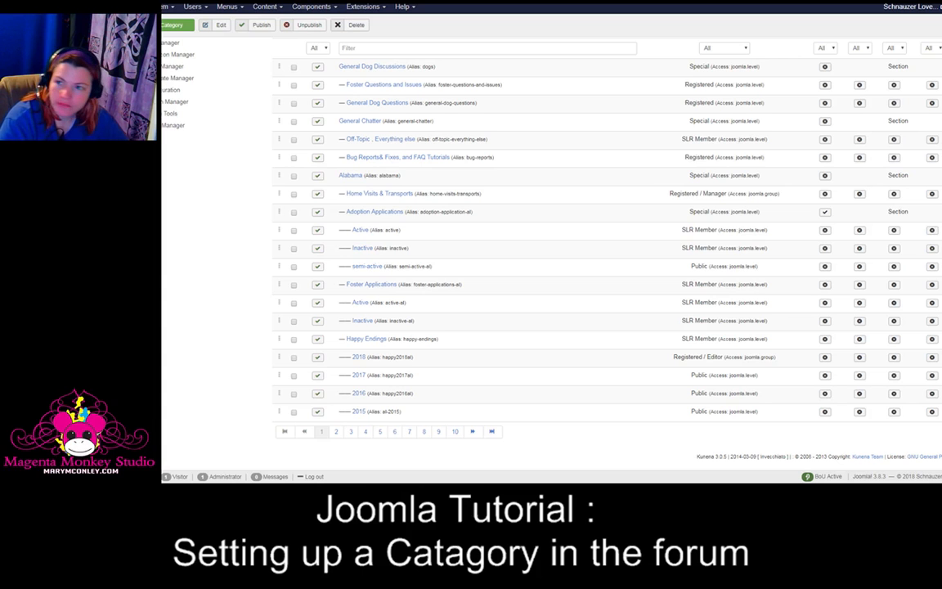
{"action": "key", "text": "ctrl+Tab"}
{"action": "mouse_move", "coordinate": [734, 202]}
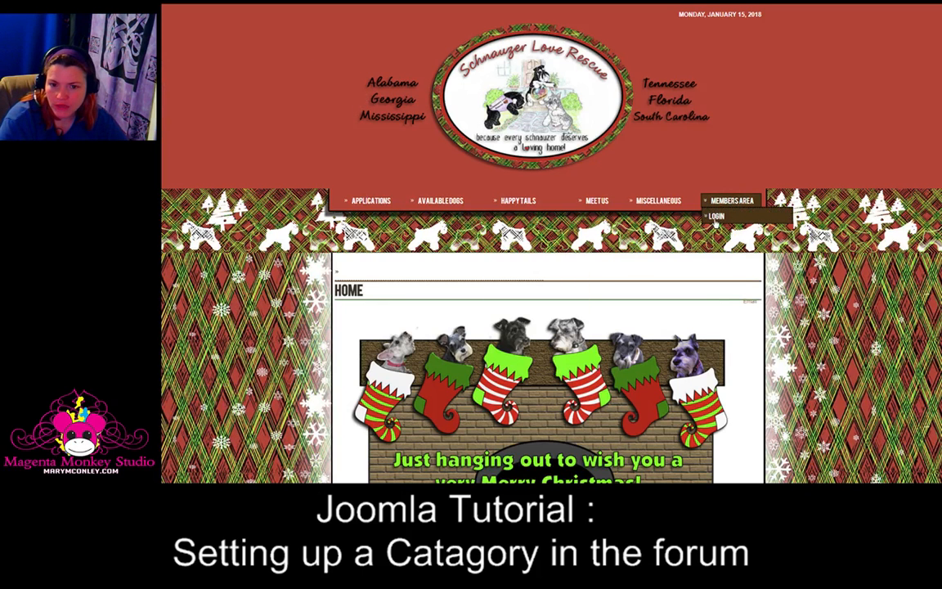
{"action": "left_click", "coordinate": [717, 218]}
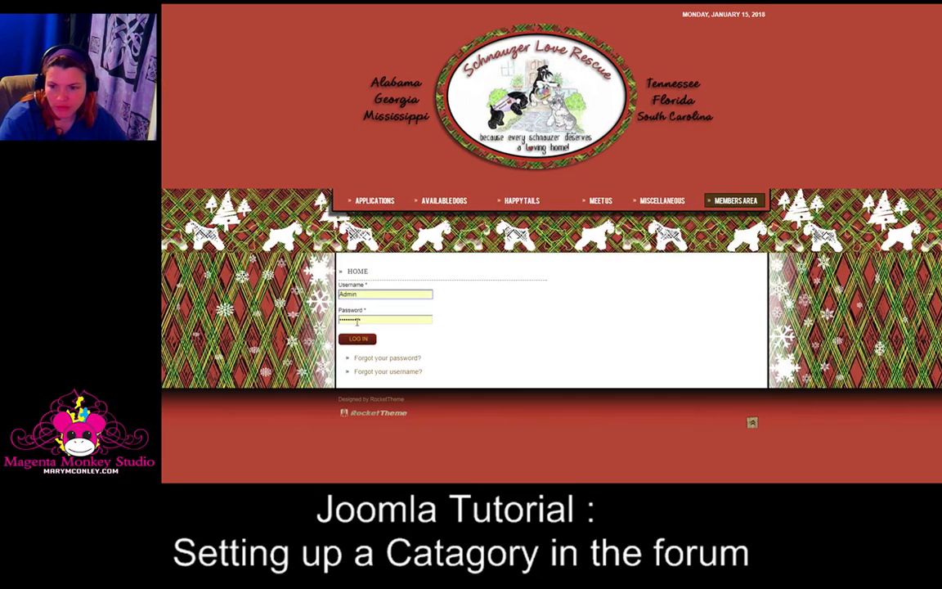
{"action": "left_click", "coordinate": [364, 341]}
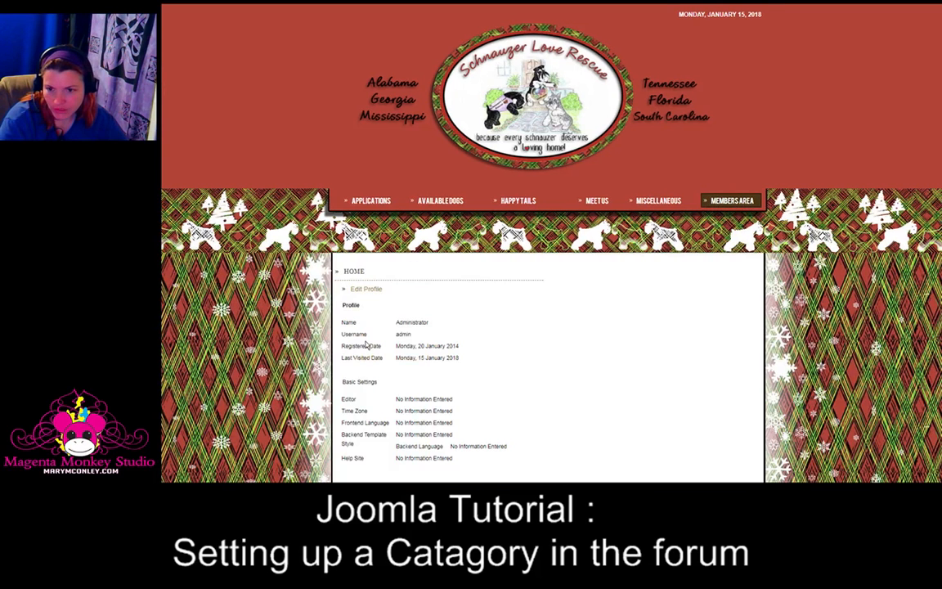
Step: Open the members area forum index and examine the state sections and the years listed under their Happy Endings categories
{"action": "mouse_move", "coordinate": [732, 201]}
{"action": "left_click", "coordinate": [718, 232]}
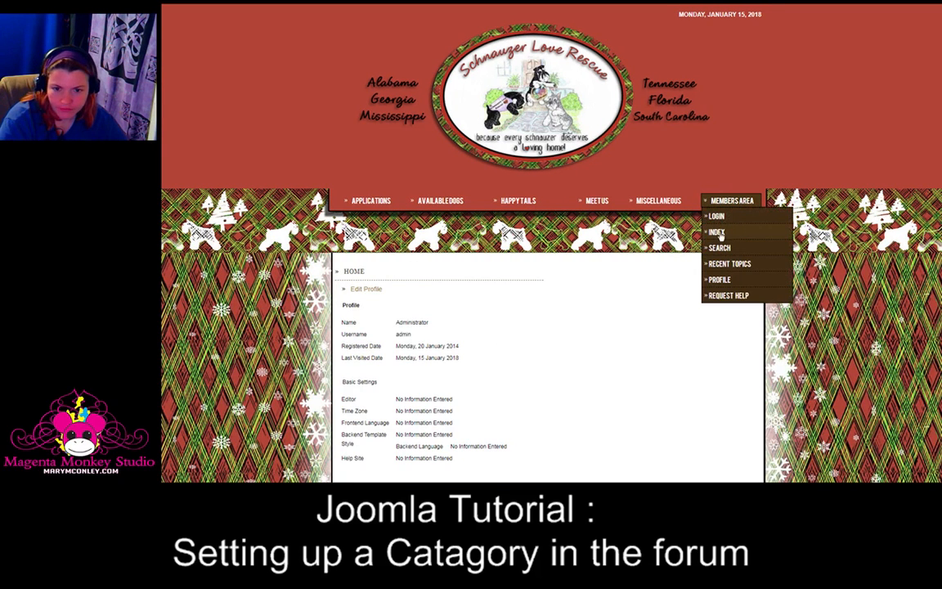
{"action": "scroll", "coordinate": [415, 342], "scroll_direction": "down", "scroll_amount": 2}
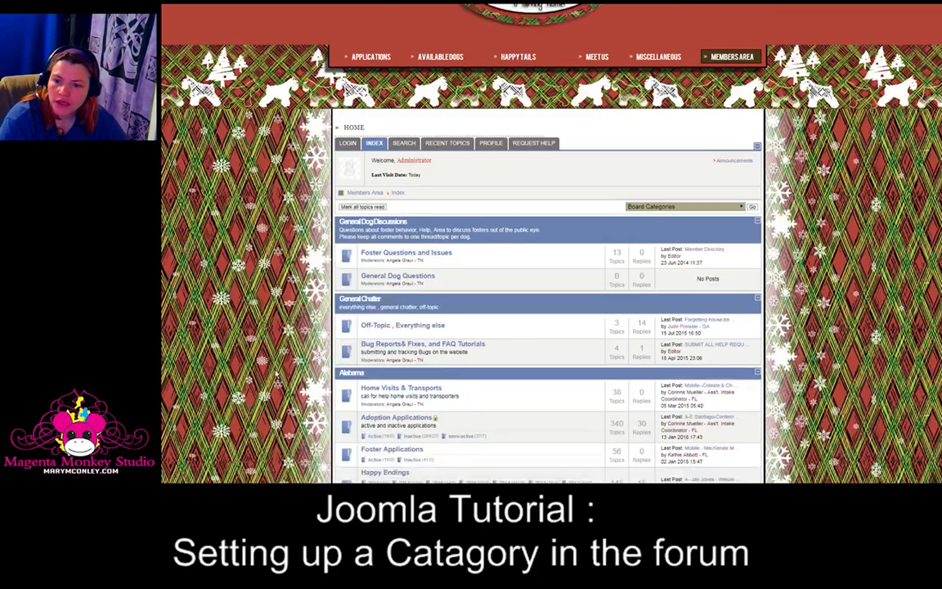
{"action": "scroll", "coordinate": [374, 309], "scroll_direction": "down", "scroll_amount": 1}
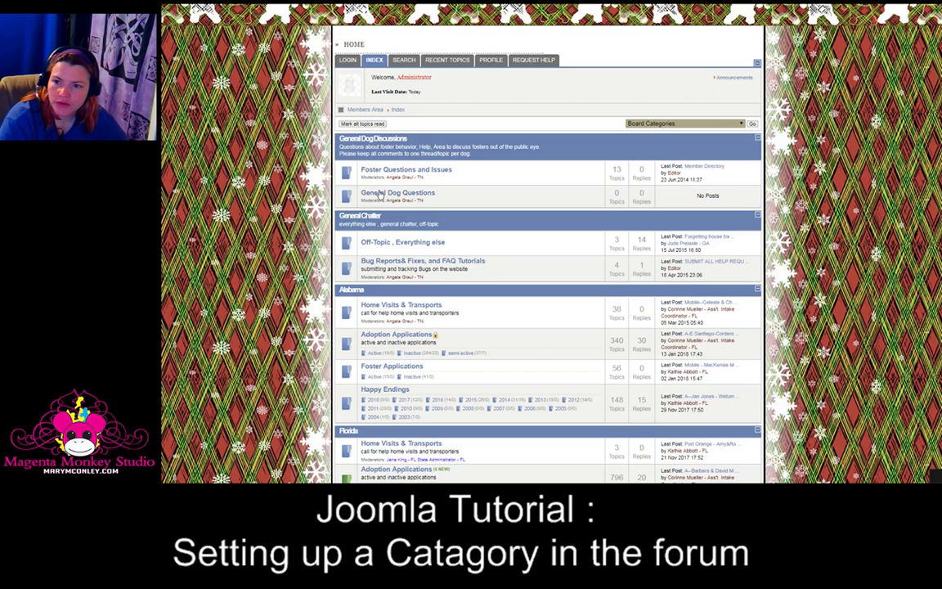
{"action": "scroll", "coordinate": [417, 258], "scroll_direction": "down", "scroll_amount": 3}
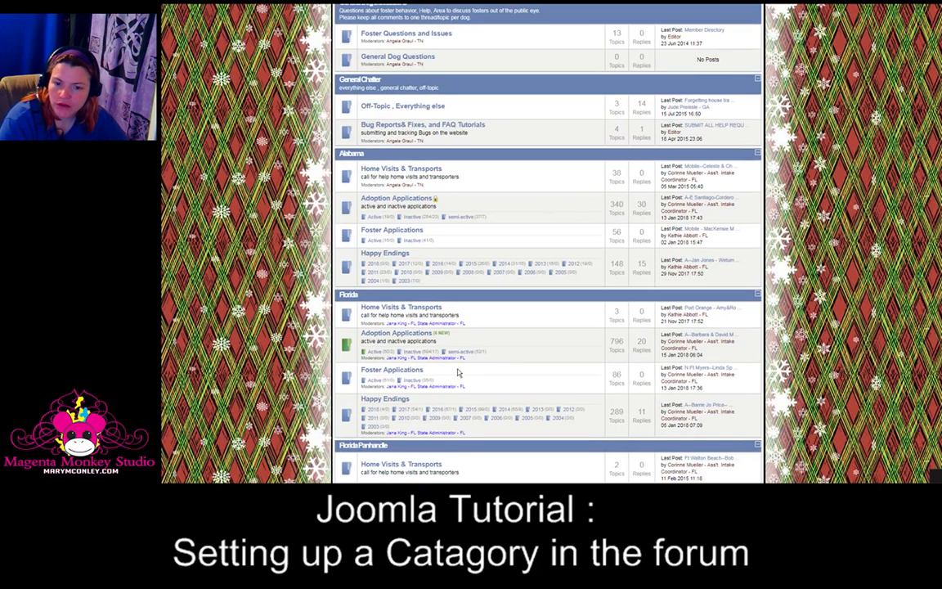
{"action": "scroll", "coordinate": [455, 360], "scroll_direction": "down", "scroll_amount": 1}
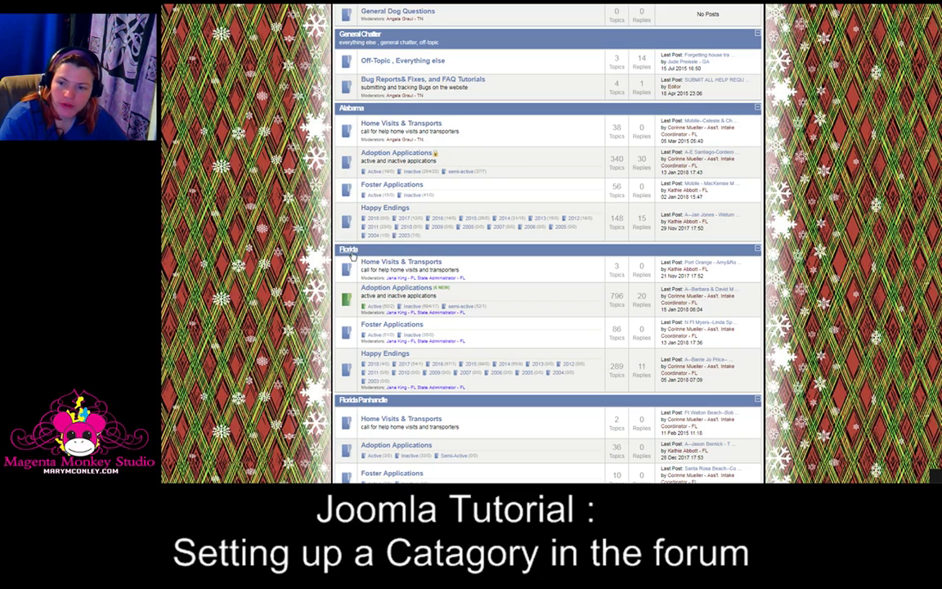
{"action": "scroll", "coordinate": [449, 357], "scroll_direction": "down", "scroll_amount": 3}
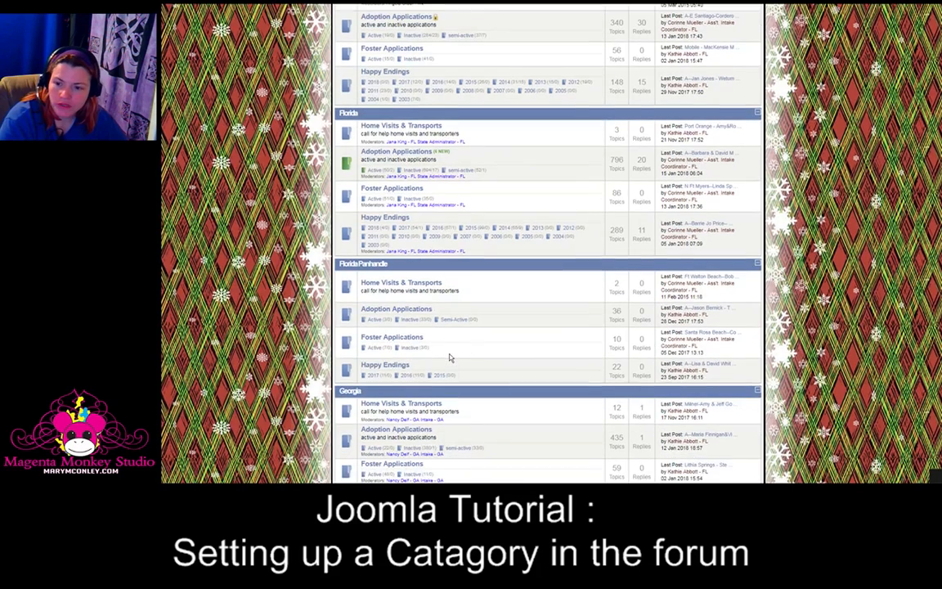
{"action": "scroll", "coordinate": [450, 328], "scroll_direction": "down", "scroll_amount": 4}
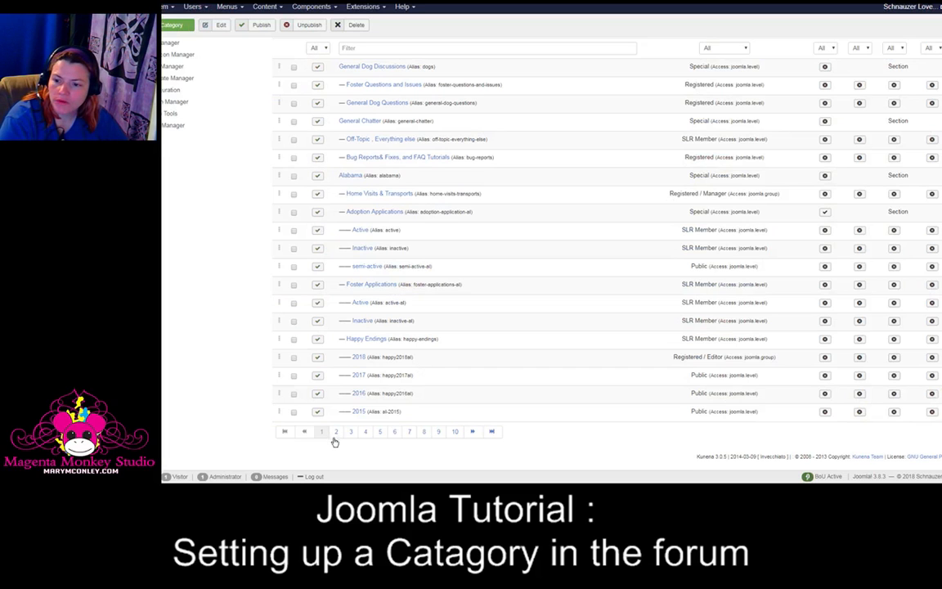
Step: Return to the category manager and look through the category list up to page 4 for the Florida Panhandle categories
{"action": "scroll", "coordinate": [317, 97], "scroll_direction": "up", "scroll_amount": 2}
{"action": "left_click", "coordinate": [350, 115]}
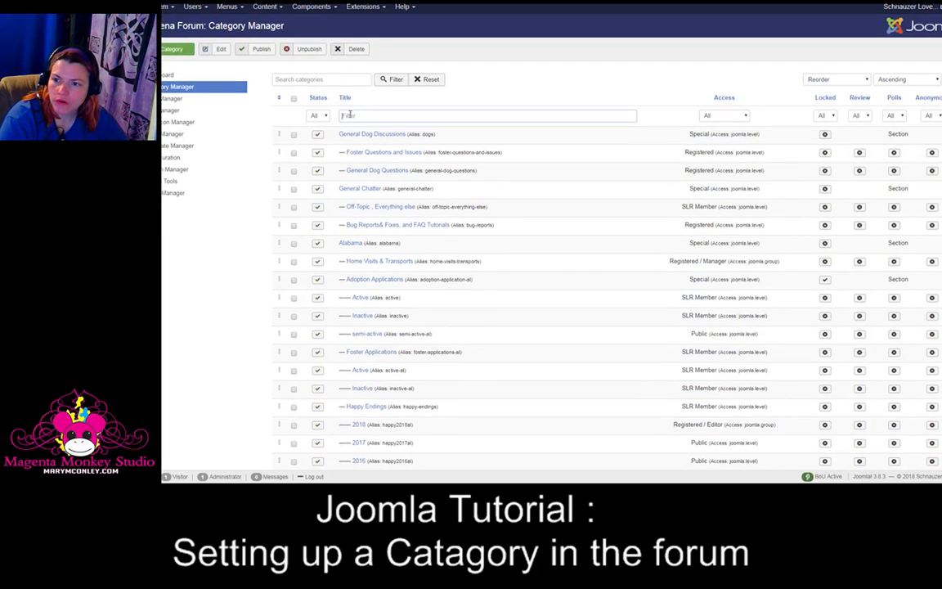
{"action": "scroll", "coordinate": [441, 368], "scroll_direction": "down", "scroll_amount": 2}
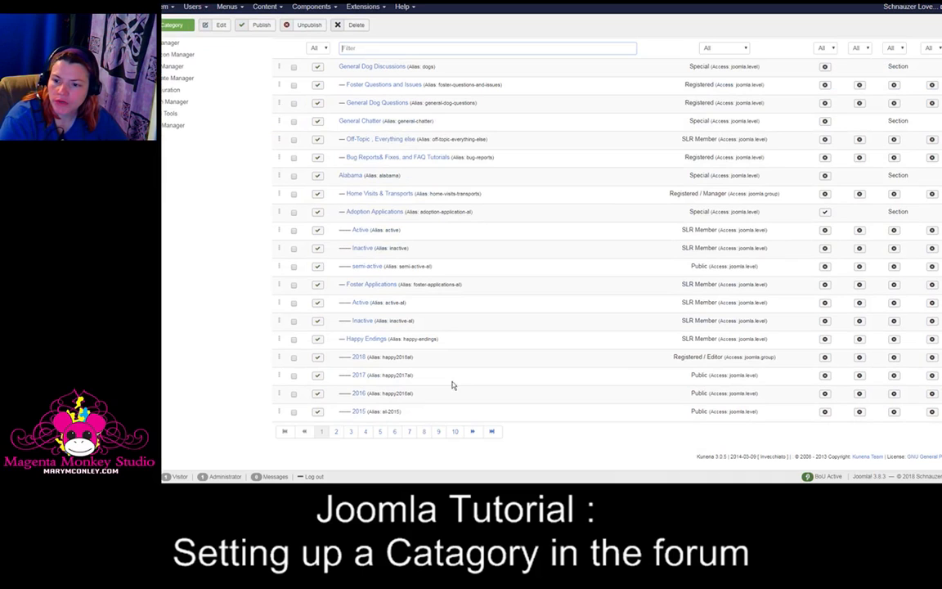
{"action": "left_click", "coordinate": [336, 433]}
{"action": "scroll", "coordinate": [415, 357], "scroll_direction": "down", "scroll_amount": 2}
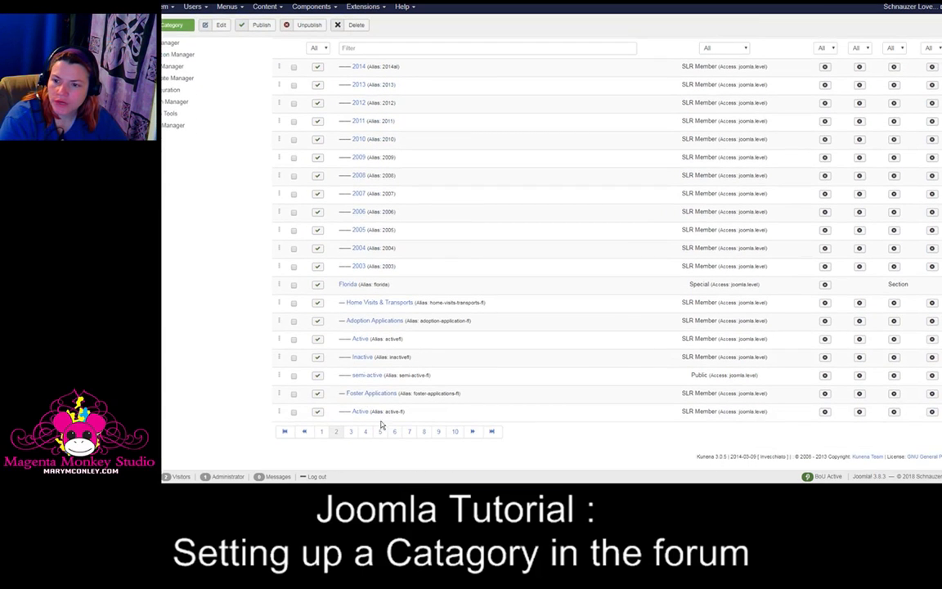
{"action": "left_click", "coordinate": [351, 432]}
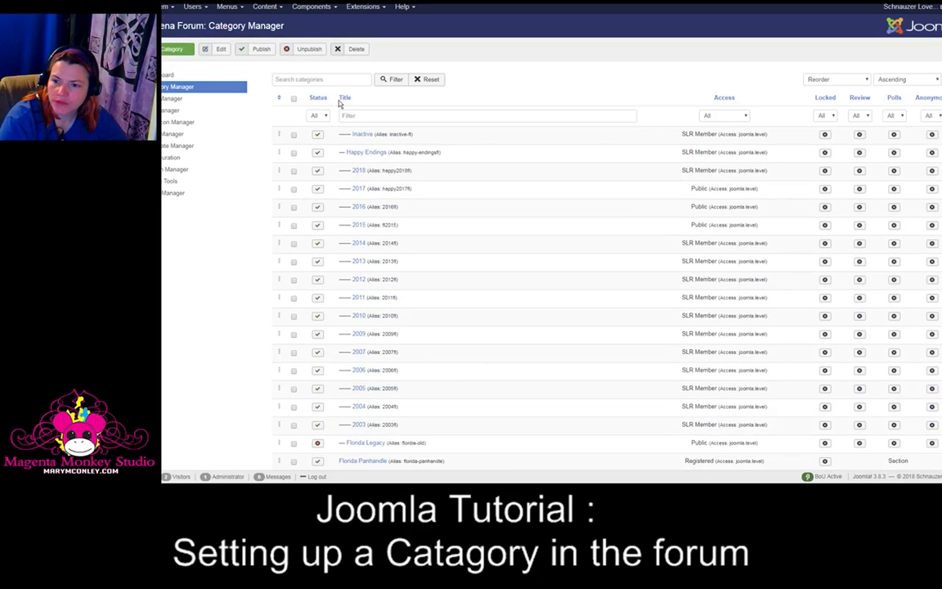
{"action": "scroll", "coordinate": [417, 330], "scroll_direction": "down", "scroll_amount": 2}
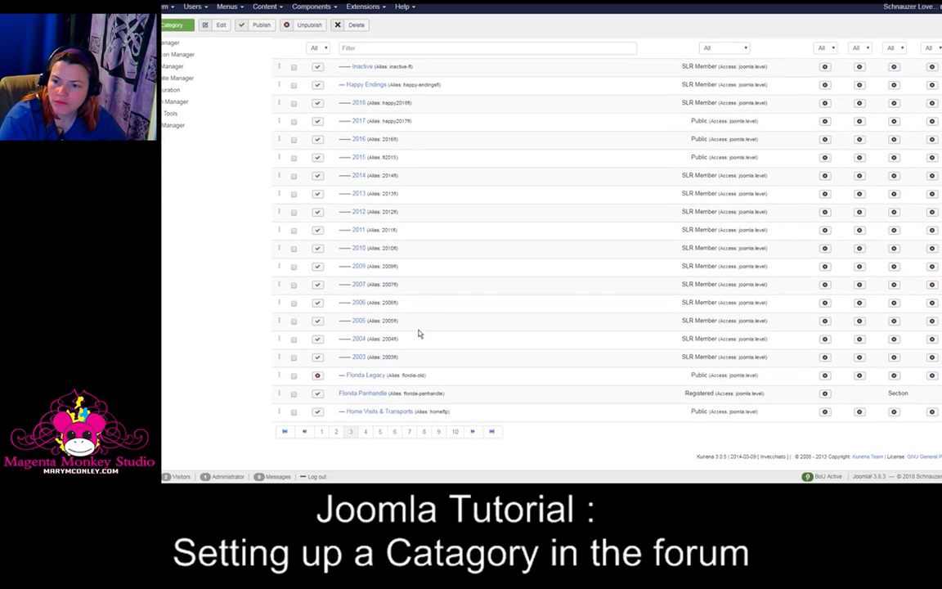
{"action": "left_click", "coordinate": [365, 431]}
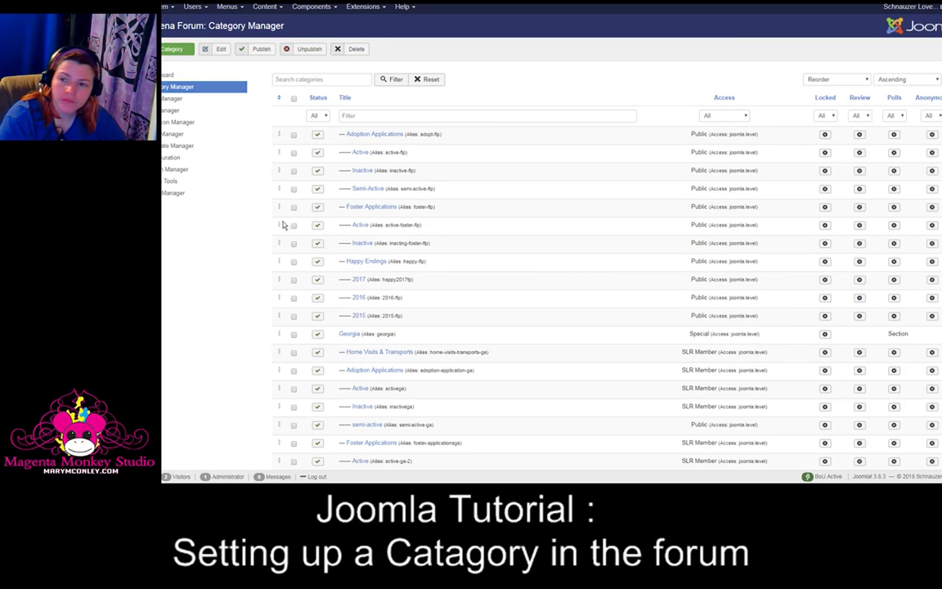
Step: Start a new forum category with the Florida Panhandle section's Happy Endings category as its parent
{"action": "left_click", "coordinate": [174, 50]}
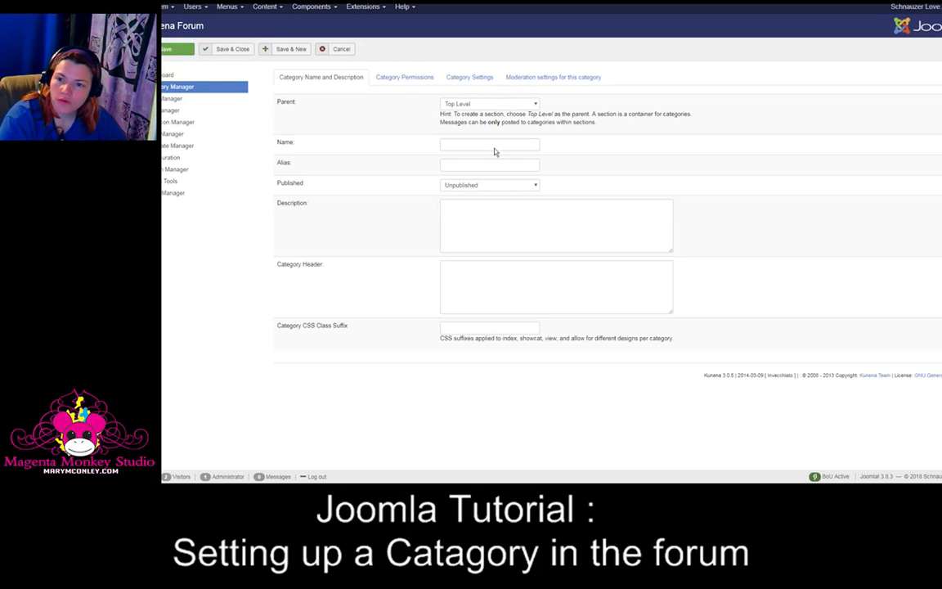
{"action": "left_click", "coordinate": [534, 103]}
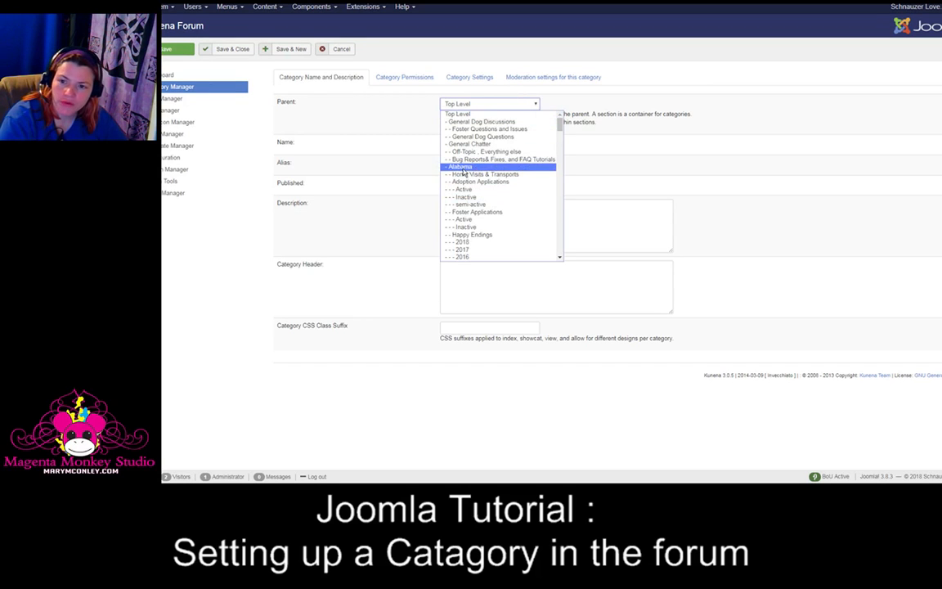
{"action": "scroll", "coordinate": [478, 168], "scroll_direction": "down", "scroll_amount": 8}
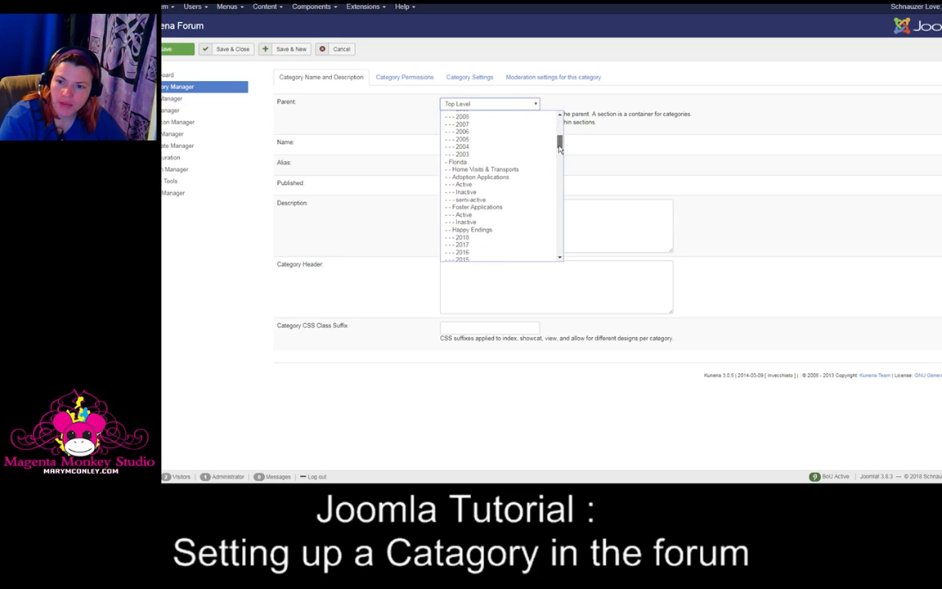
{"action": "left_click_drag", "start_coordinate": [560, 146], "coordinate": [556, 168]}
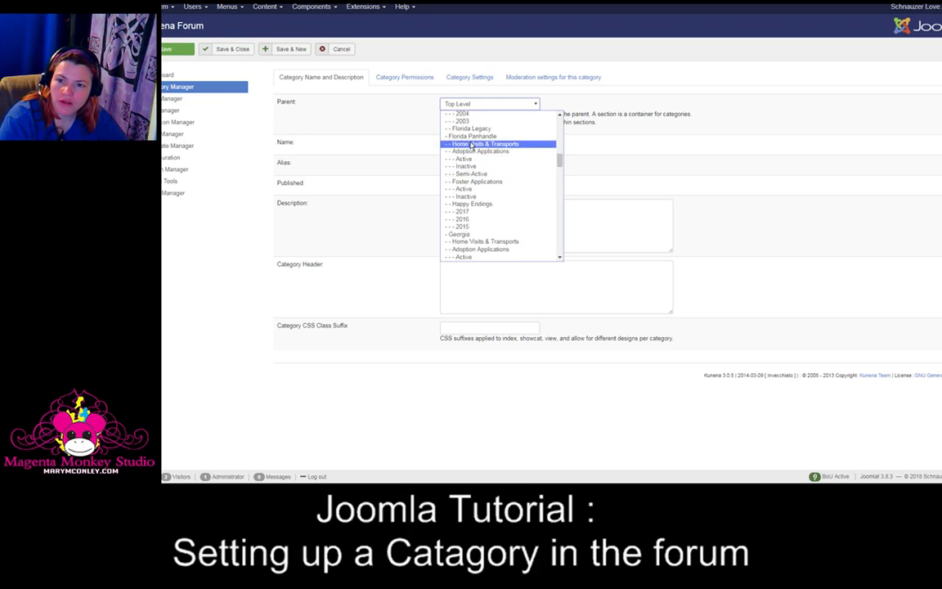
{"action": "left_click", "coordinate": [471, 205]}
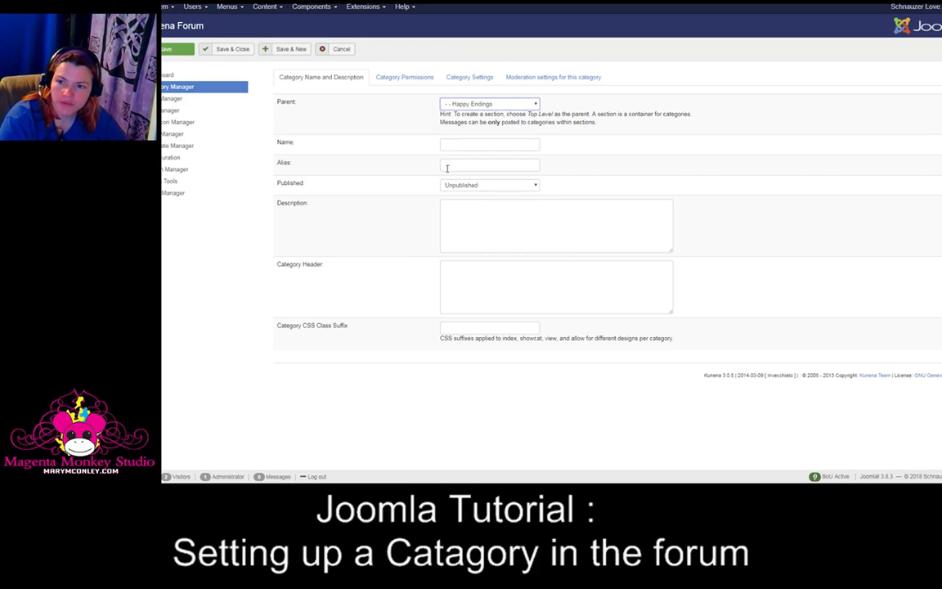
Step: Name the category 2018, give it the alias 2018FLP and set its status to Published
{"action": "left_click", "coordinate": [469, 145]}
{"action": "type", "text": "2018"}
{"action": "left_click", "coordinate": [460, 156]}
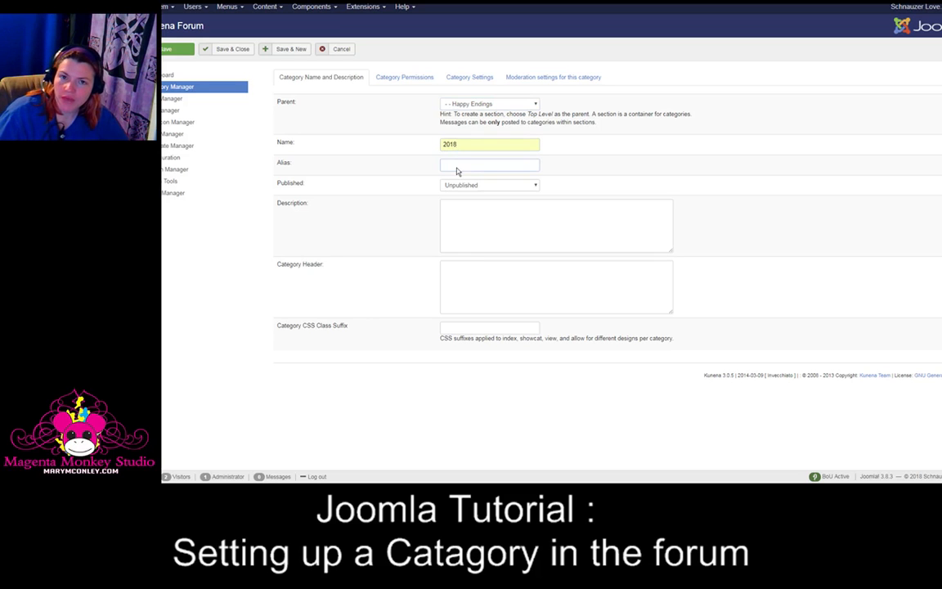
{"action": "type", "text": "2018FLP"}
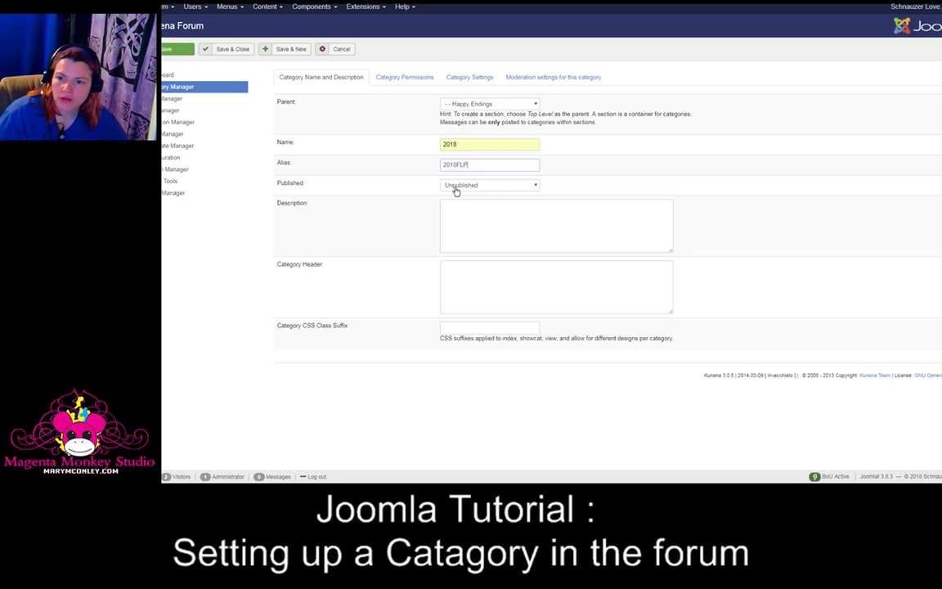
{"action": "left_click", "coordinate": [490, 188]}
{"action": "left_click", "coordinate": [484, 197]}
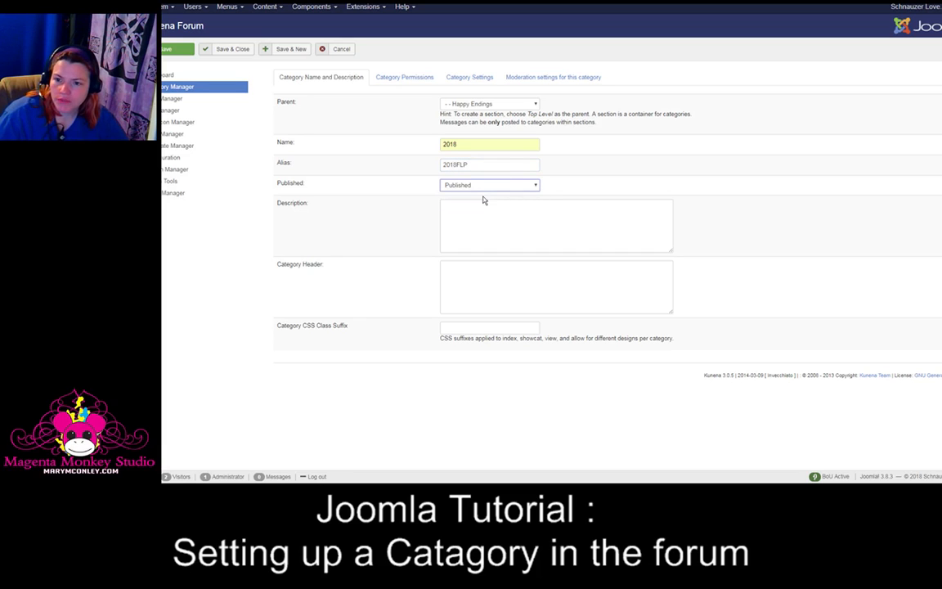
Step: Set the category's access level to SLR Member, and save and close it after checking its category and moderation settings
{"action": "left_click", "coordinate": [417, 77]}
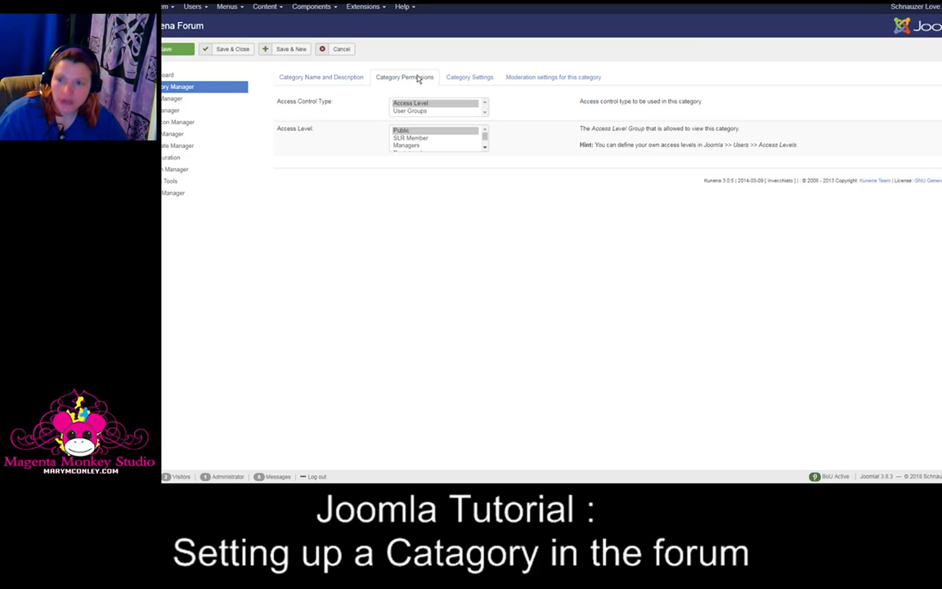
{"action": "left_click", "coordinate": [415, 139]}
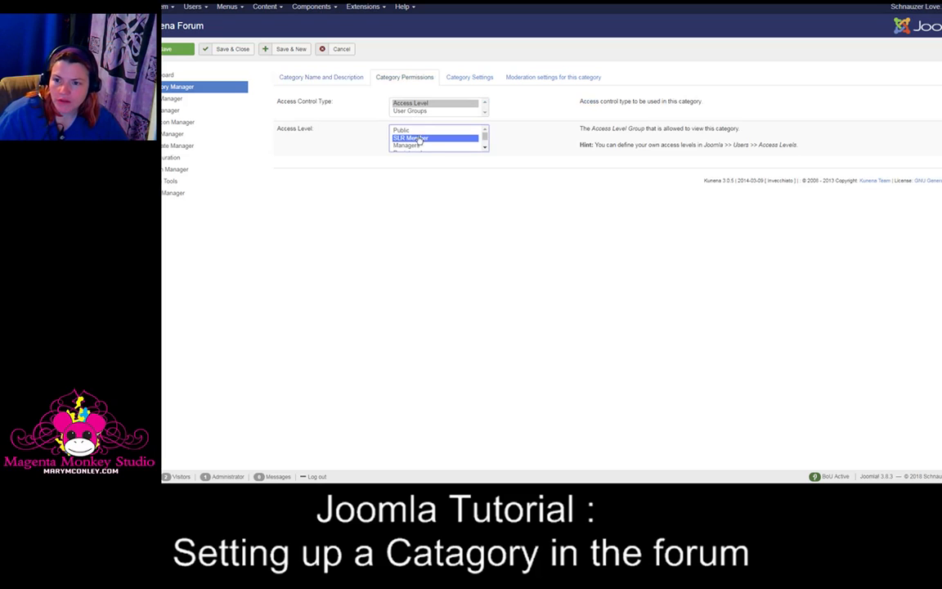
{"action": "left_click", "coordinate": [463, 82]}
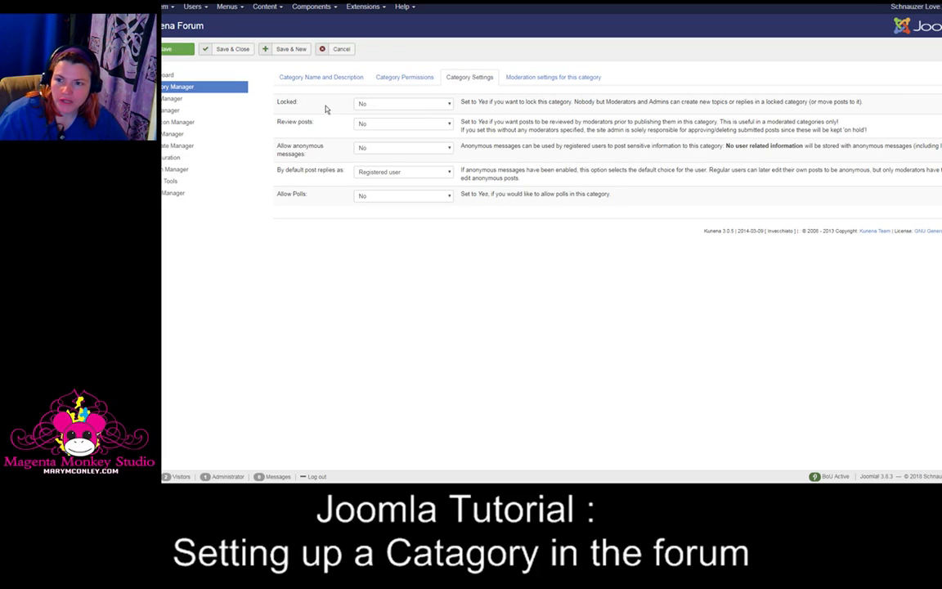
{"action": "left_click", "coordinate": [534, 79]}
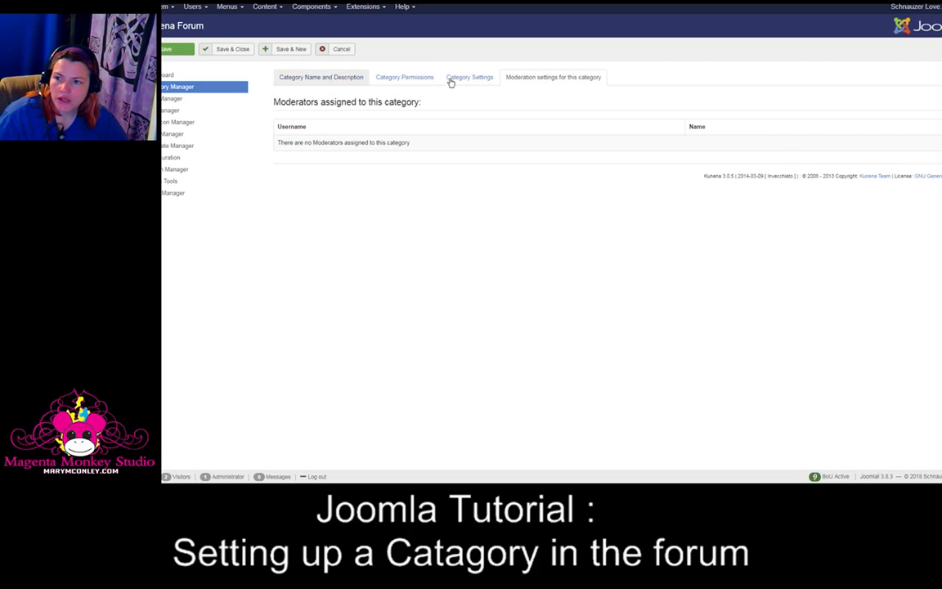
{"action": "left_click", "coordinate": [233, 50]}
{"action": "left_click", "coordinate": [233, 49]}
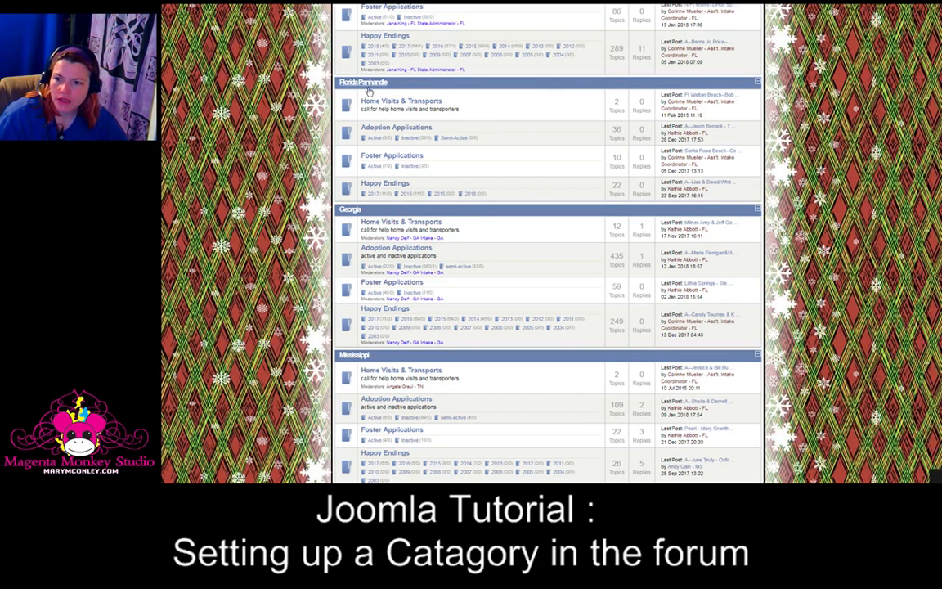
Step: Return to the category manager, sort the list by ordering, and move Florida Panhandle's 2018 category above 2017 under Happy Endings
{"action": "left_click_drag", "start_coordinate": [477, 193], "coordinate": [460, 195]}
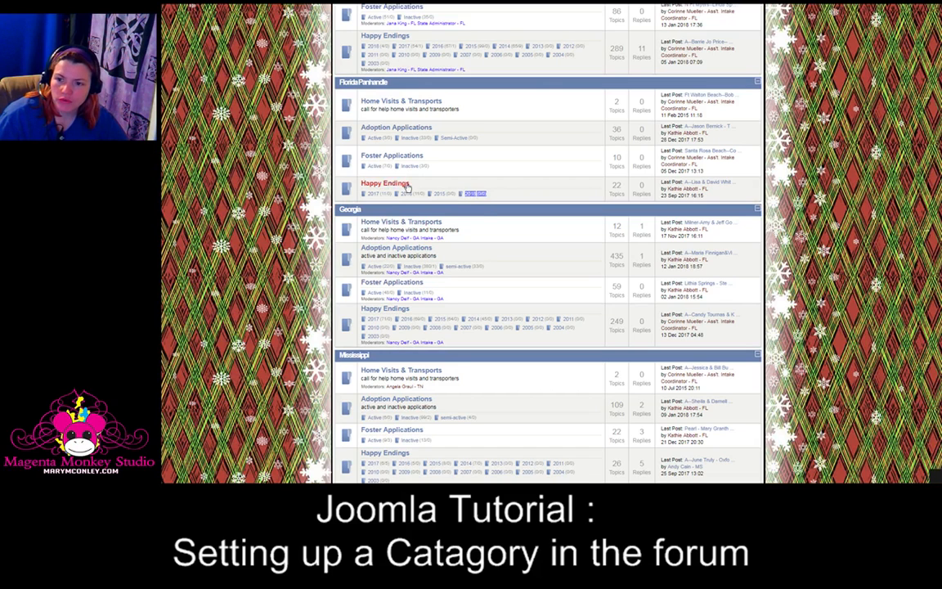
{"action": "left_click", "coordinate": [508, 1]}
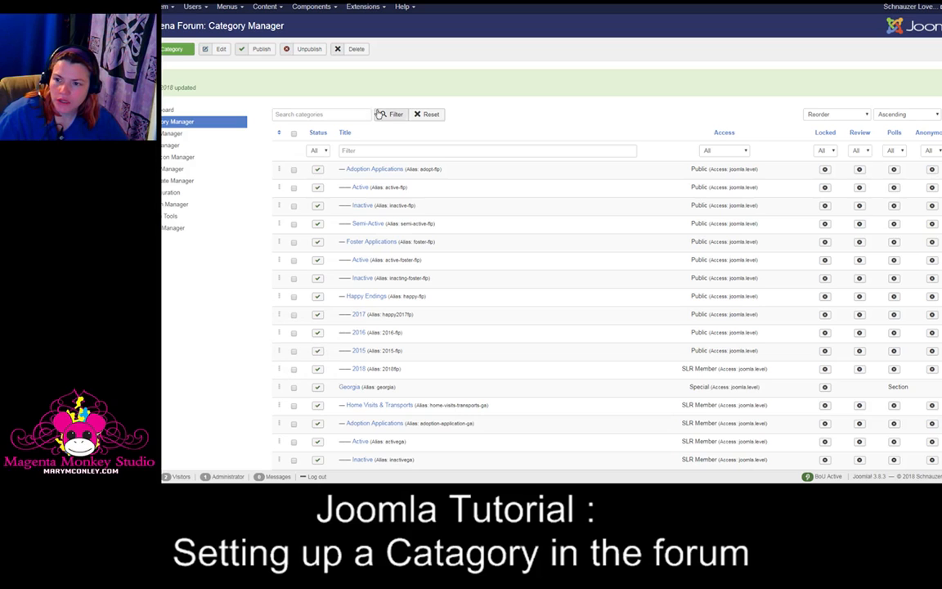
{"action": "left_click", "coordinate": [279, 133]}
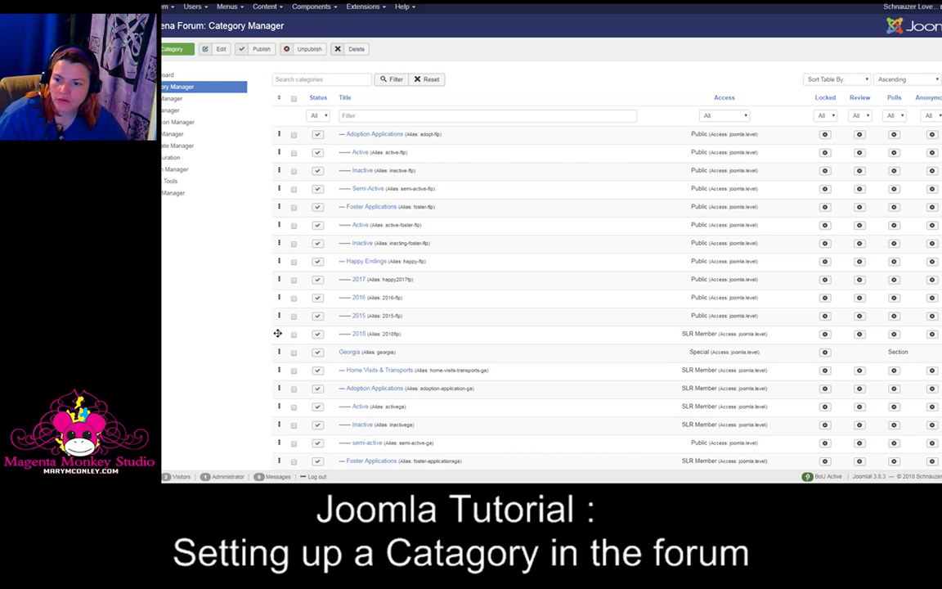
{"action": "left_click_drag", "start_coordinate": [278, 333], "coordinate": [281, 268]}
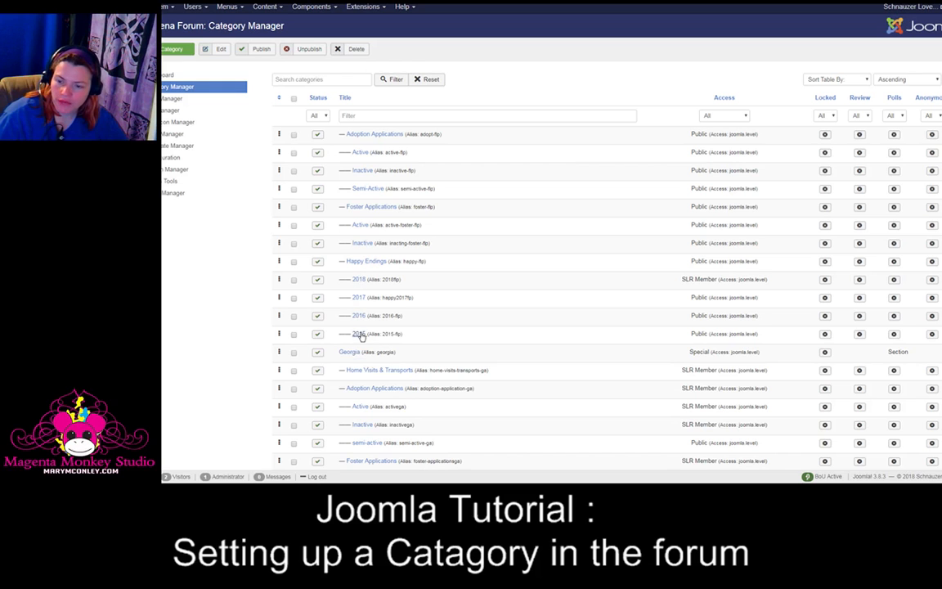
Step: Start a new forum category with the Georgia section's Happy Endings category as its parent
{"action": "scroll", "coordinate": [464, 319], "scroll_direction": "down", "scroll_amount": 2}
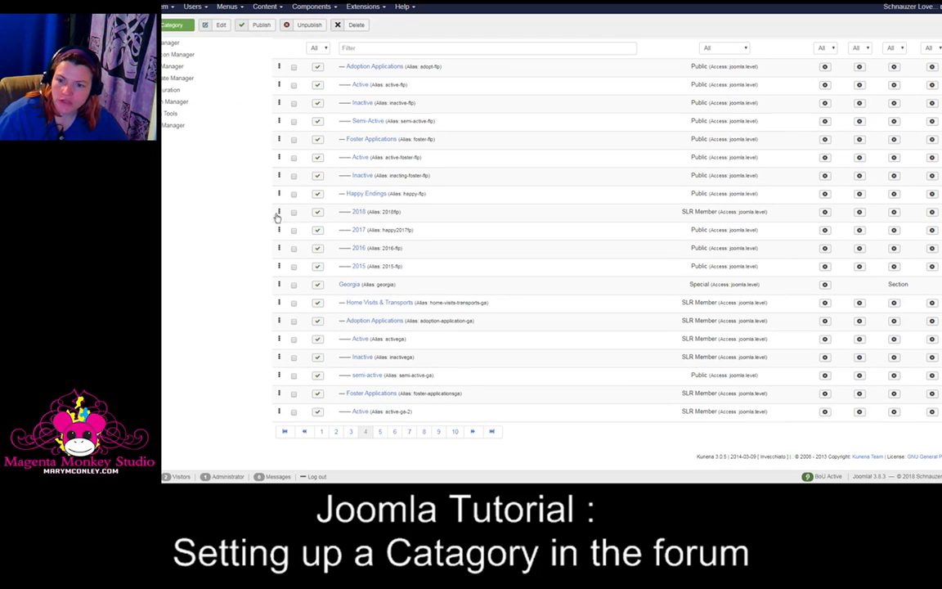
{"action": "left_click", "coordinate": [174, 27]}
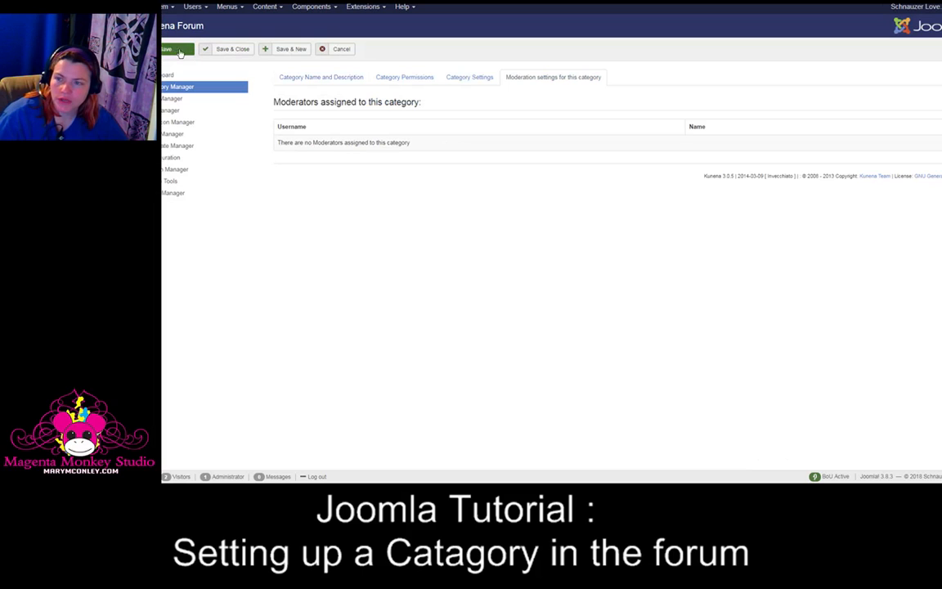
{"action": "left_click", "coordinate": [300, 79]}
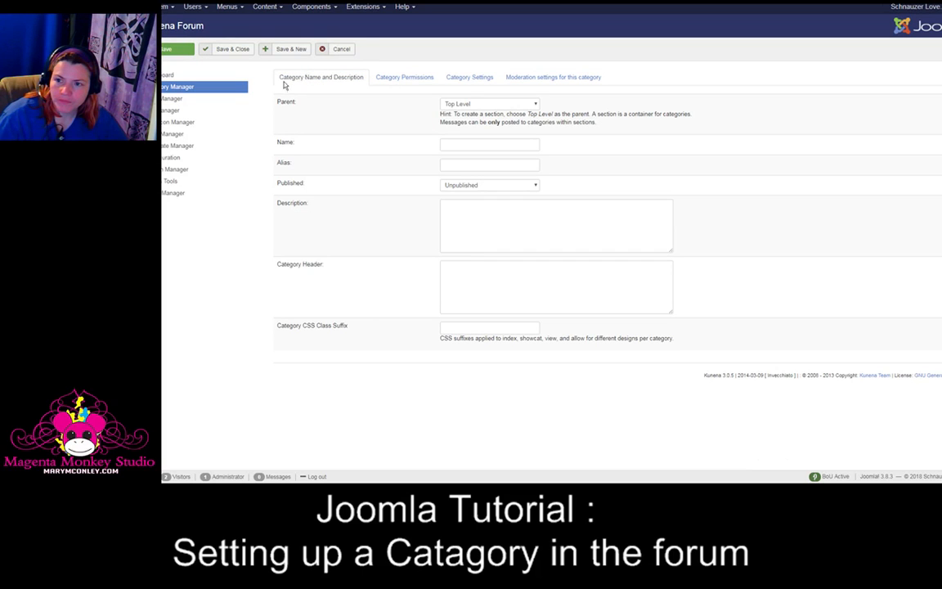
{"action": "left_click", "coordinate": [478, 104]}
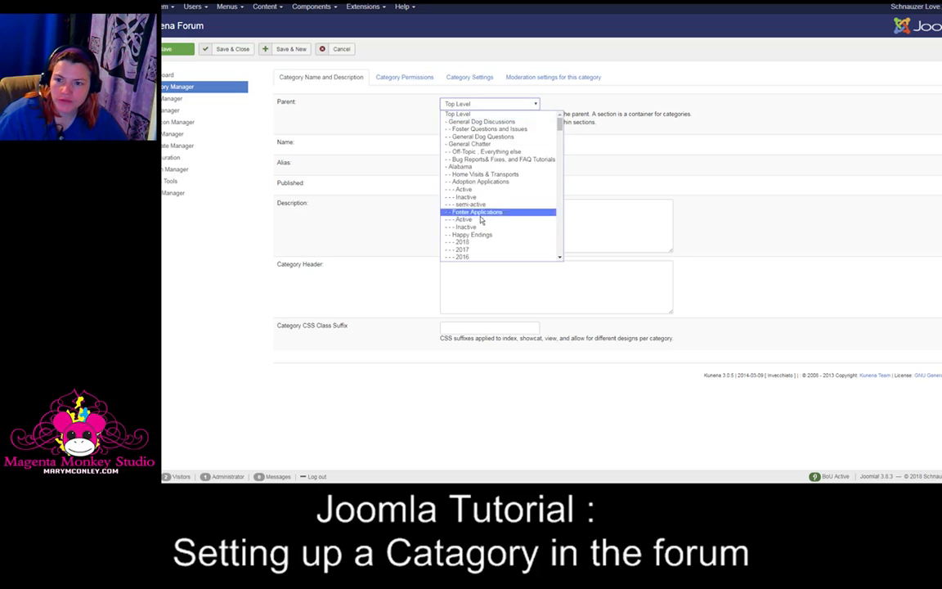
{"action": "scroll", "coordinate": [474, 213], "scroll_direction": "down", "scroll_amount": 5}
{"action": "scroll", "coordinate": [471, 208], "scroll_direction": "up", "scroll_amount": 3}
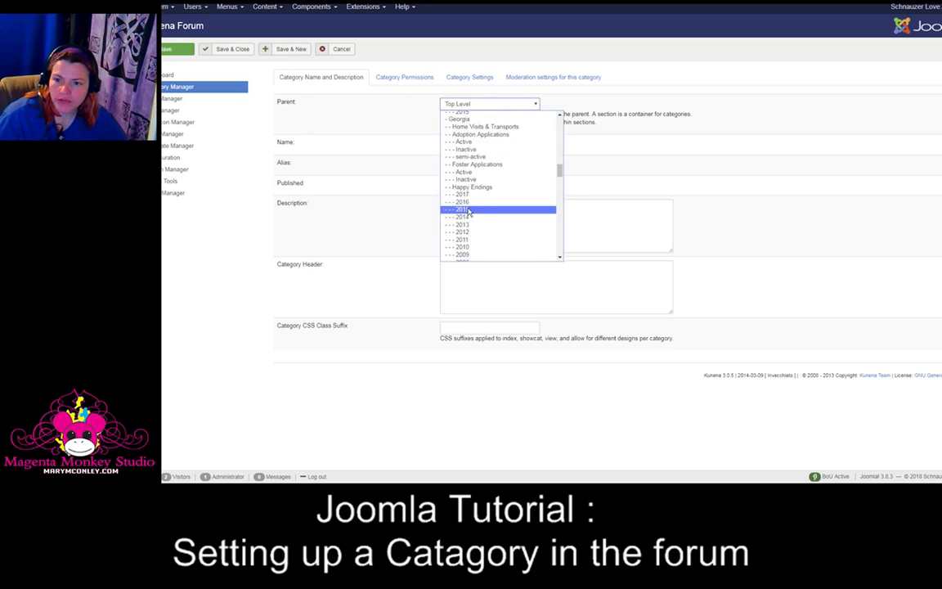
{"action": "left_click", "coordinate": [470, 188]}
Step: Name the Georgia category 2018, give it the alias 2018GA and set its status to Published
{"action": "left_click", "coordinate": [446, 142]}
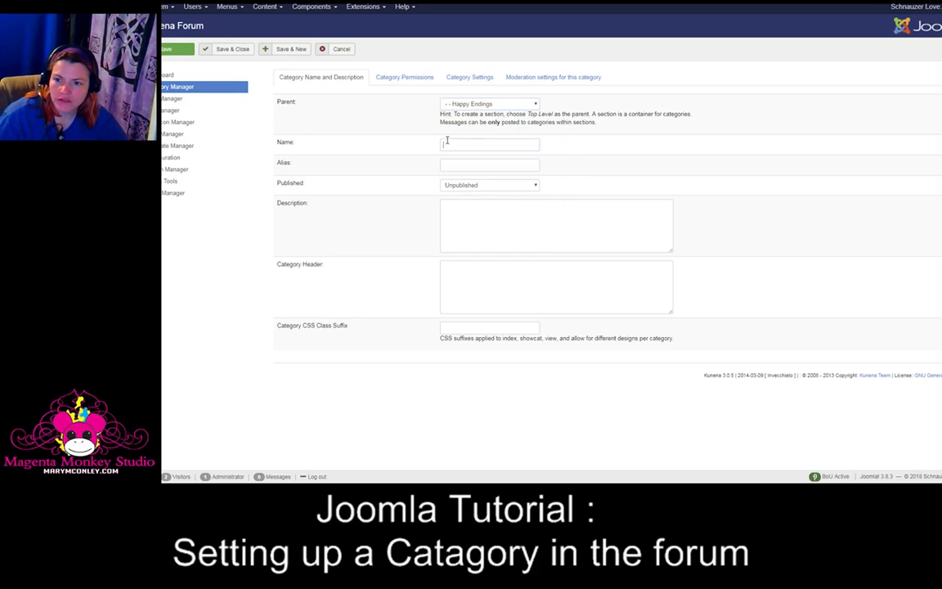
{"action": "type", "text": "2018"}
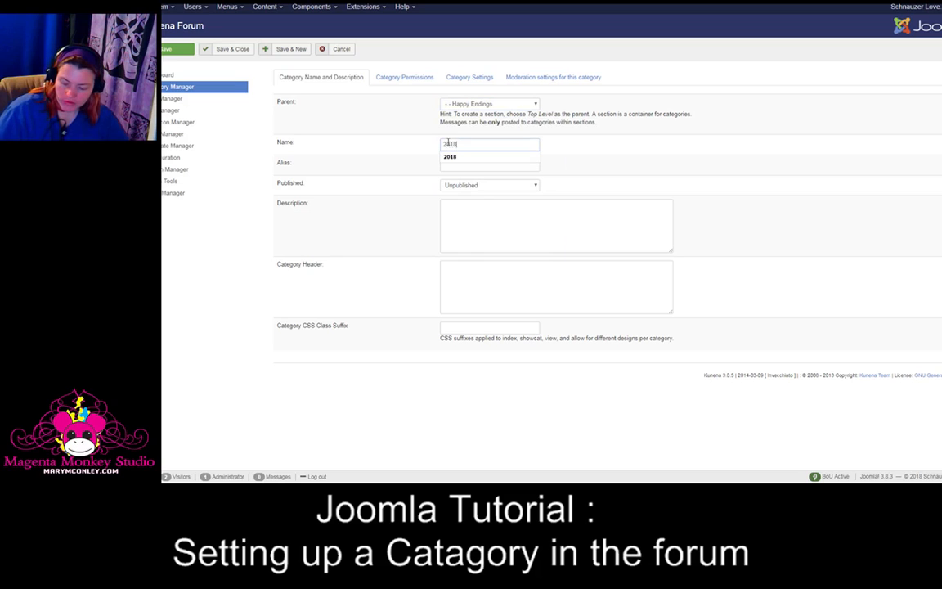
{"action": "left_click", "coordinate": [459, 161]}
{"action": "type", "text": "2"}
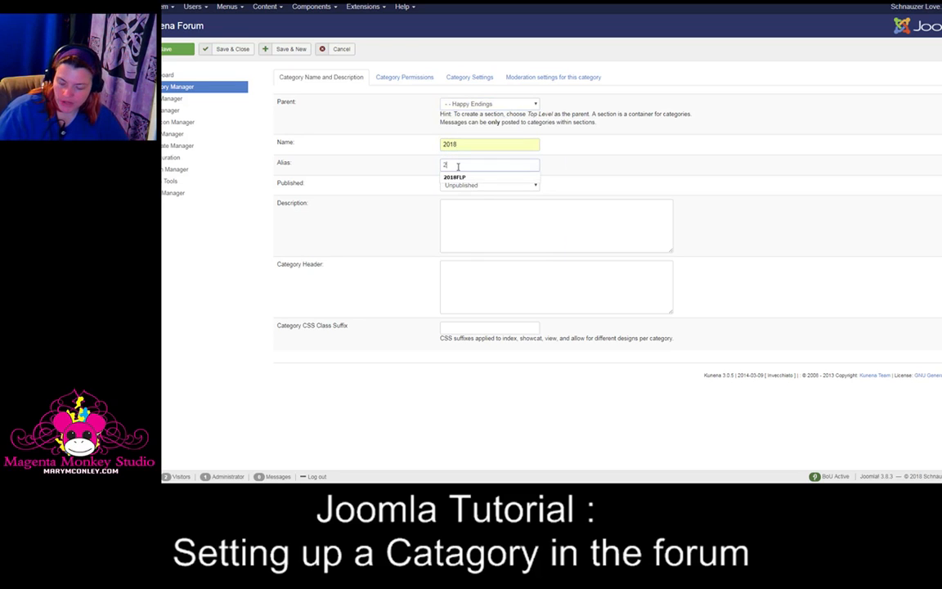
{"action": "type", "text": "018HA"}
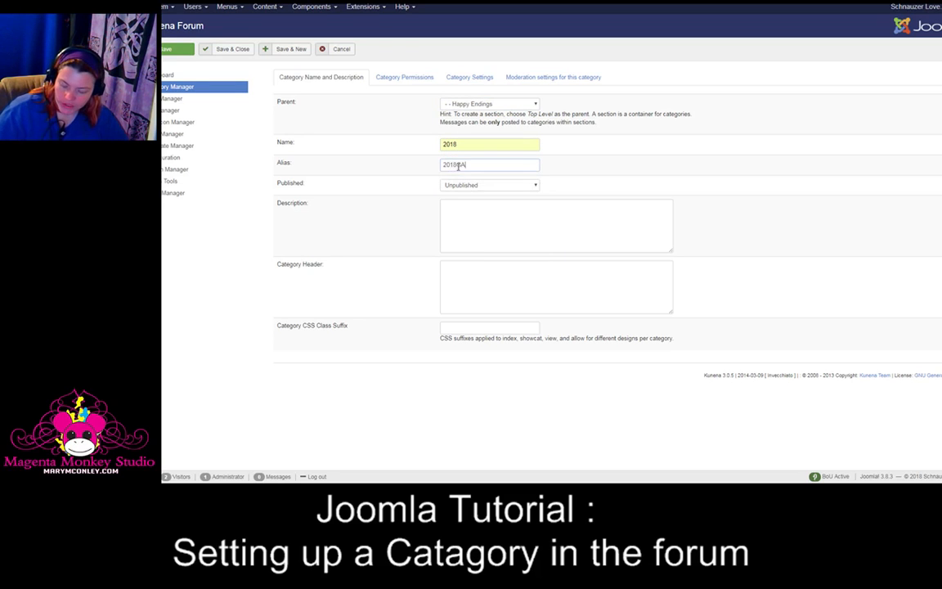
{"action": "left_click", "coordinate": [464, 186]}
{"action": "left_click", "coordinate": [460, 199]}
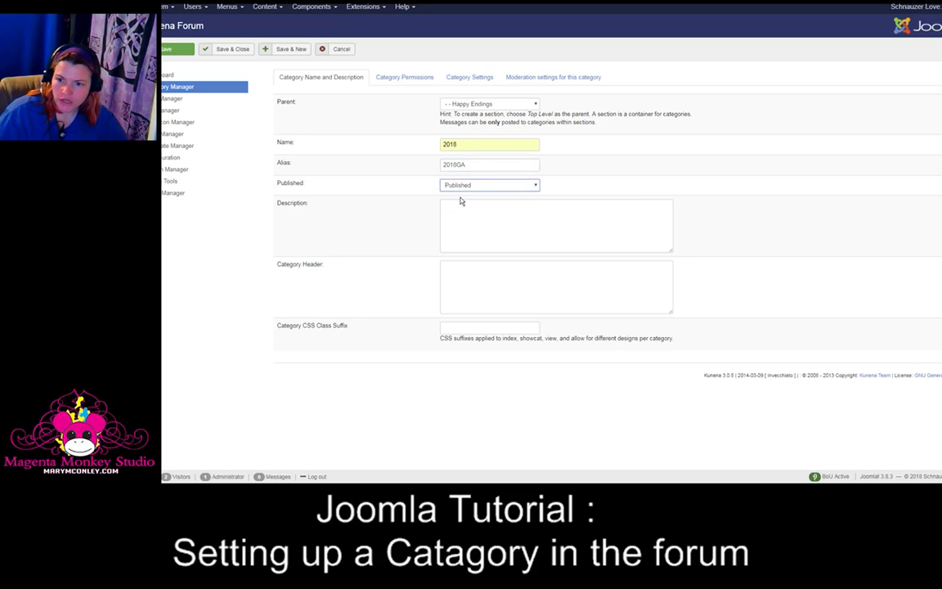
Step: Set the Georgia category's access level to SLR Member and view its category and moderation settings
{"action": "left_click", "coordinate": [419, 77]}
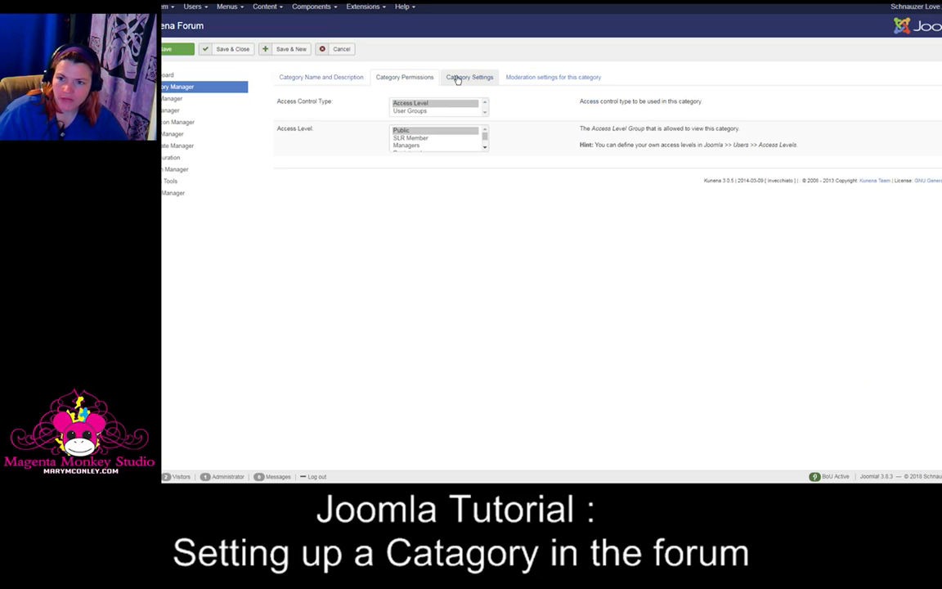
{"action": "left_click", "coordinate": [409, 138]}
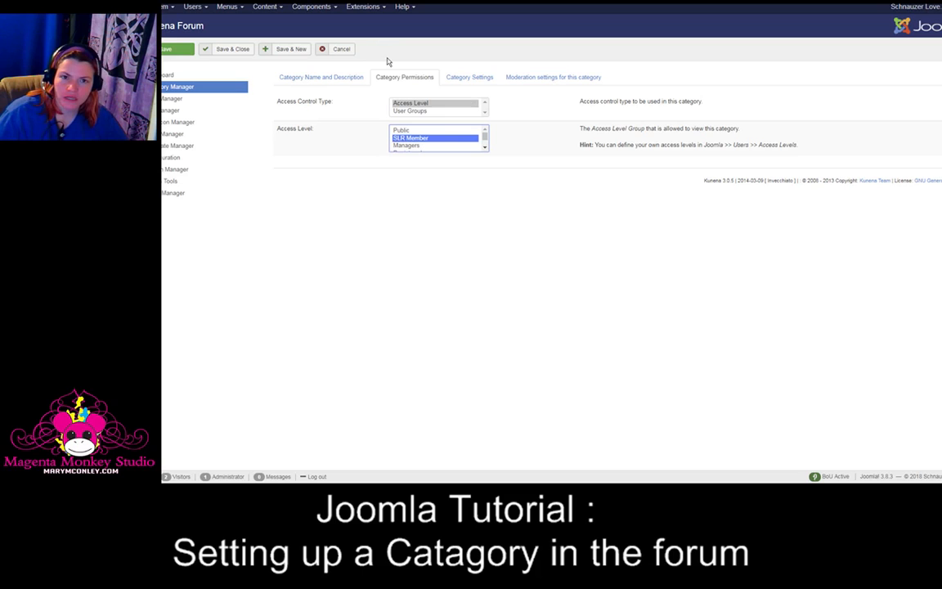
{"action": "left_click", "coordinate": [472, 78]}
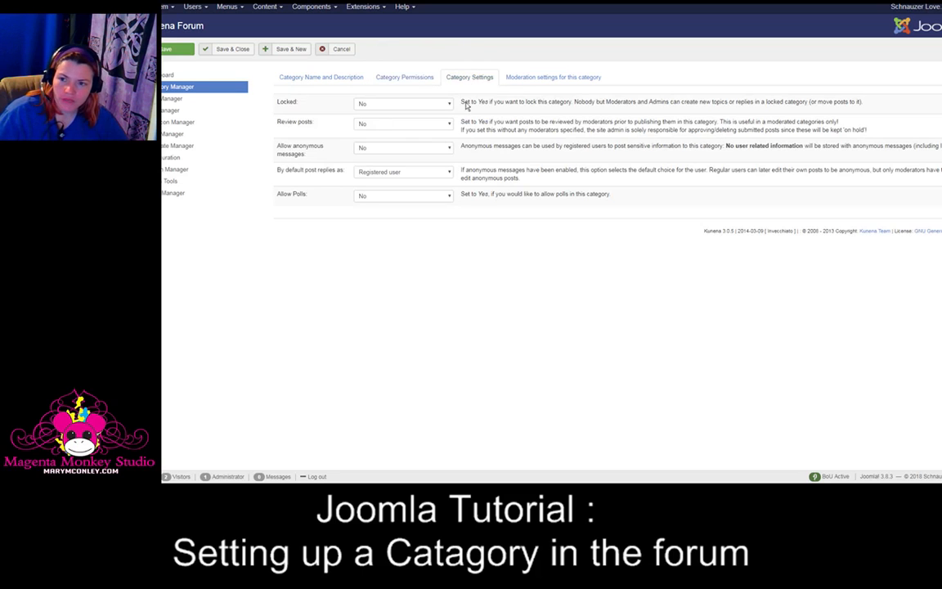
{"action": "left_click", "coordinate": [540, 78]}
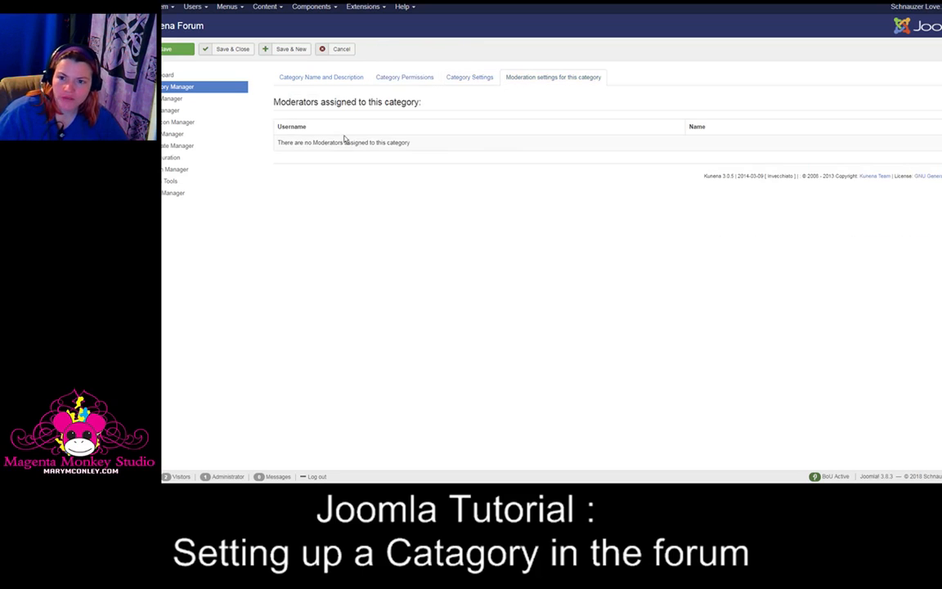
Step: Review the Georgia category's name, alias, permissions, category settings and moderation settings, and cancel it without saving
{"action": "left_click", "coordinate": [319, 78]}
{"action": "left_click", "coordinate": [399, 79]}
{"action": "left_click", "coordinate": [473, 78]}
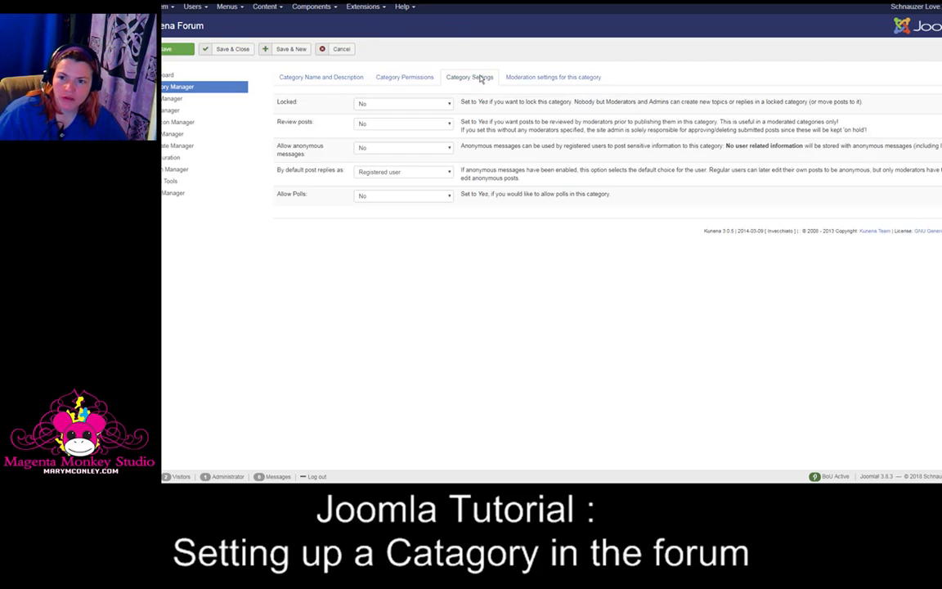
{"action": "left_click", "coordinate": [527, 78]}
{"action": "left_click", "coordinate": [337, 77]}
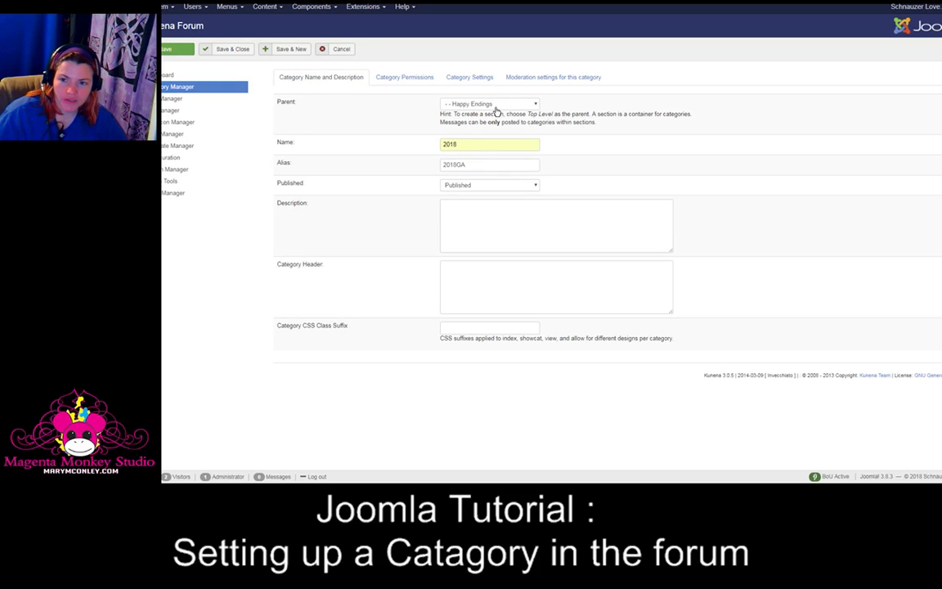
{"action": "left_click_drag", "start_coordinate": [462, 147], "coordinate": [447, 146]}
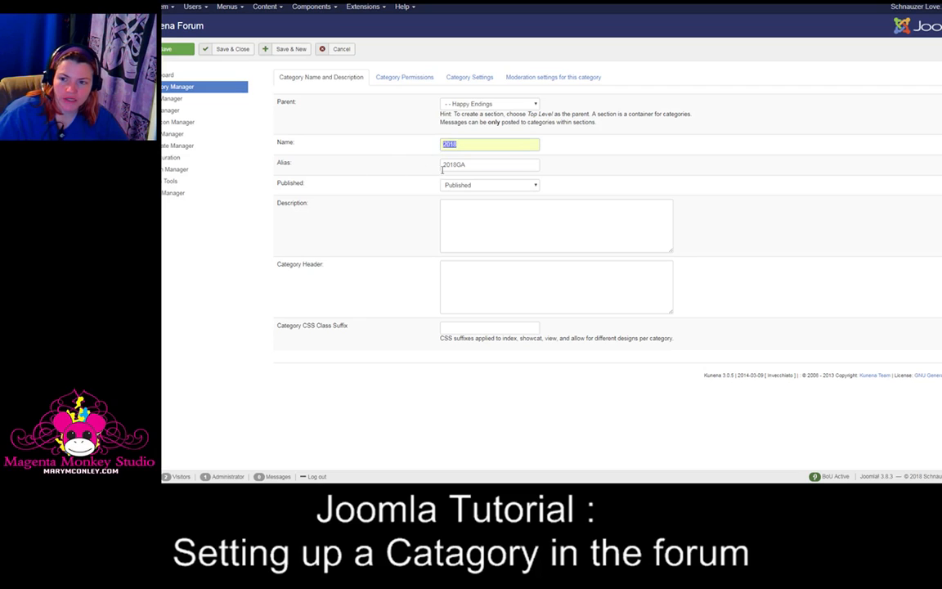
{"action": "left_click_drag", "start_coordinate": [472, 166], "coordinate": [438, 167]}
{"action": "left_click", "coordinate": [336, 50]}
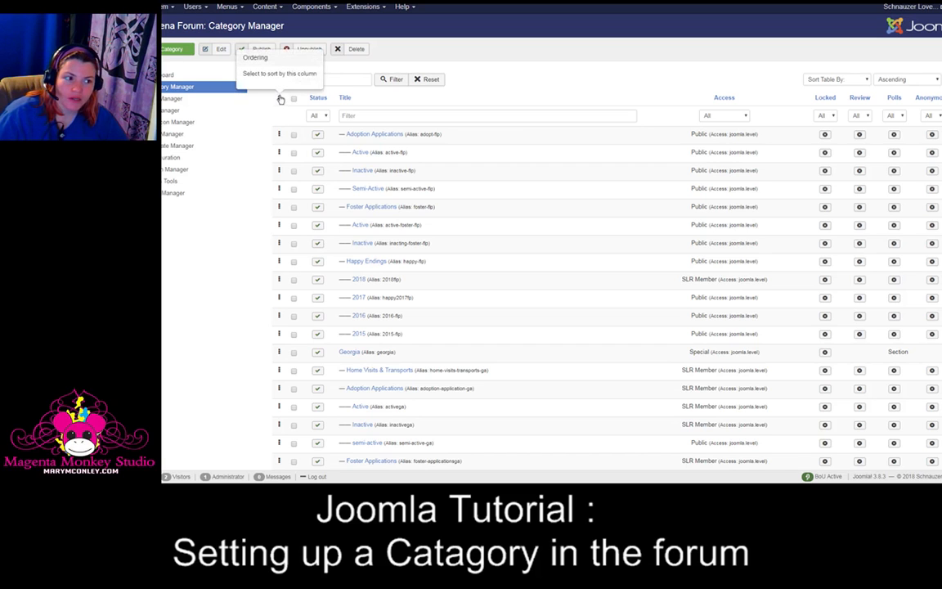
{"action": "left_click_drag", "start_coordinate": [279, 100], "coordinate": [268, 101]}
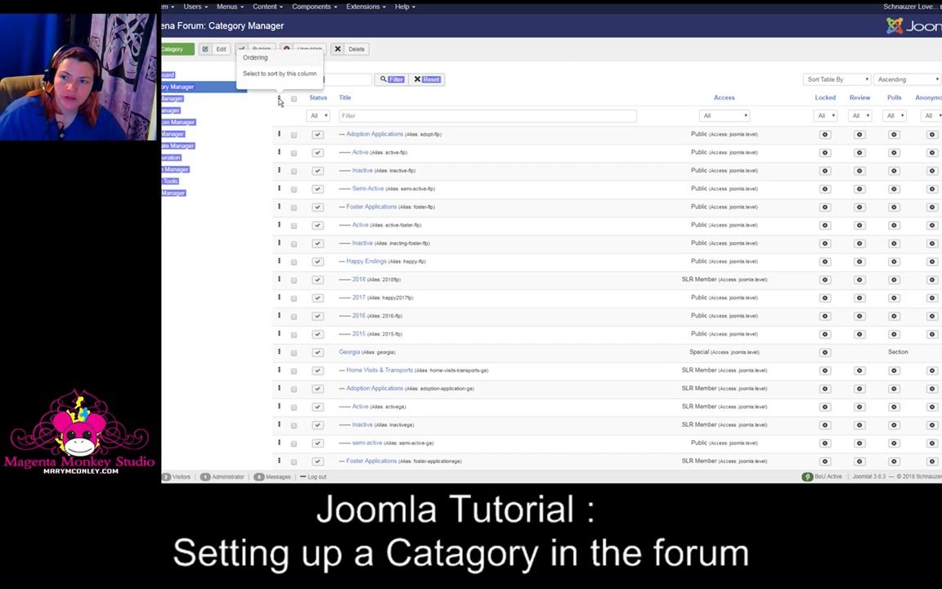
{"action": "left_click", "coordinate": [287, 109]}
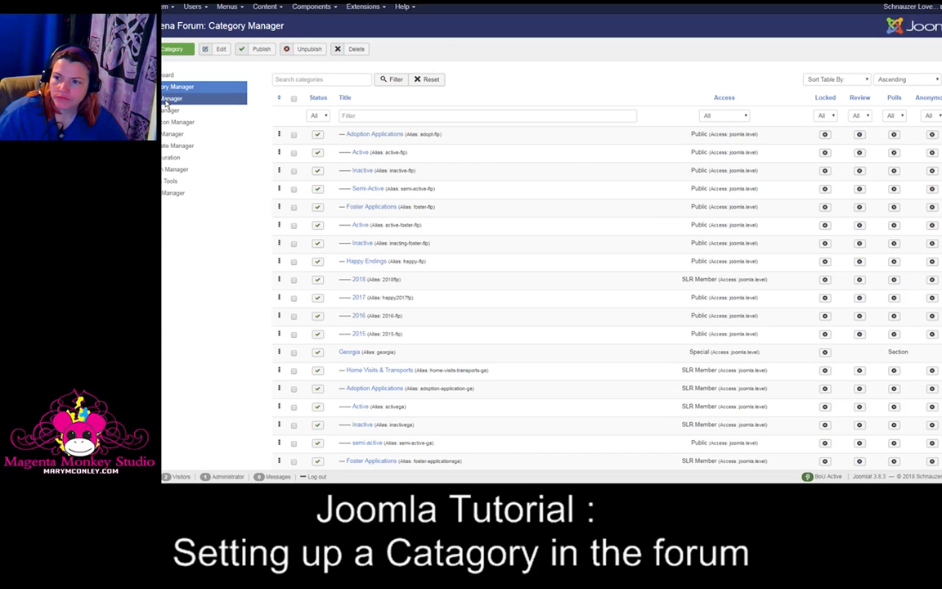
{"action": "left_click", "coordinate": [166, 100]}
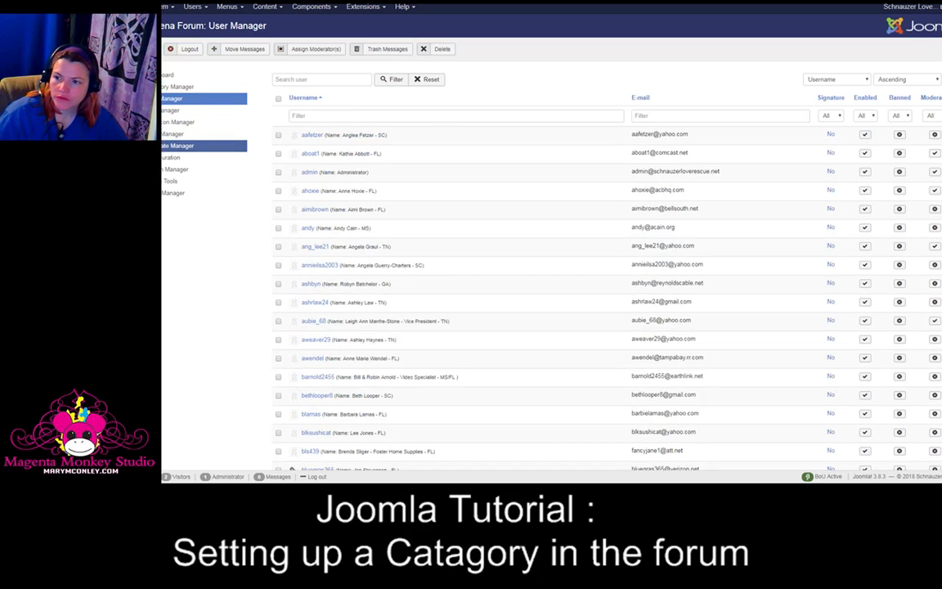
{"action": "left_click", "coordinate": [164, 87]}
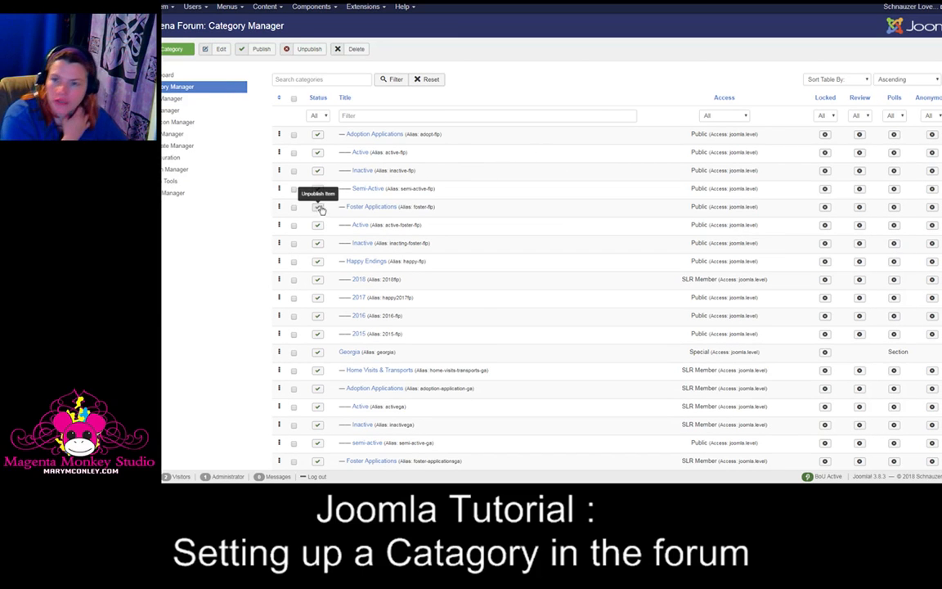
Step: Open the Florida Panhandle's 2018 category and check which moderators are assigned to it
{"action": "scroll", "coordinate": [482, 317], "scroll_direction": "down", "scroll_amount": 2}
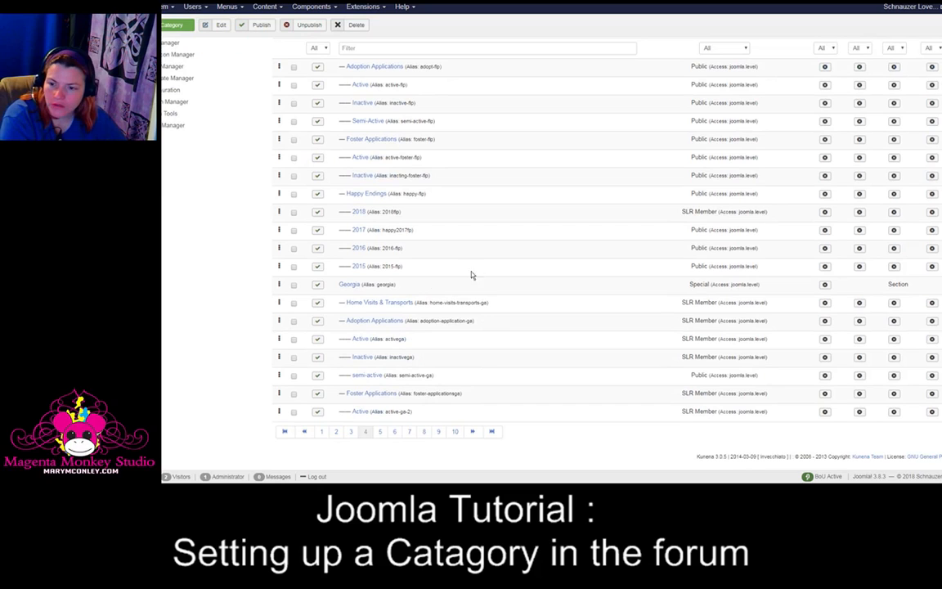
{"action": "left_click", "coordinate": [359, 213]}
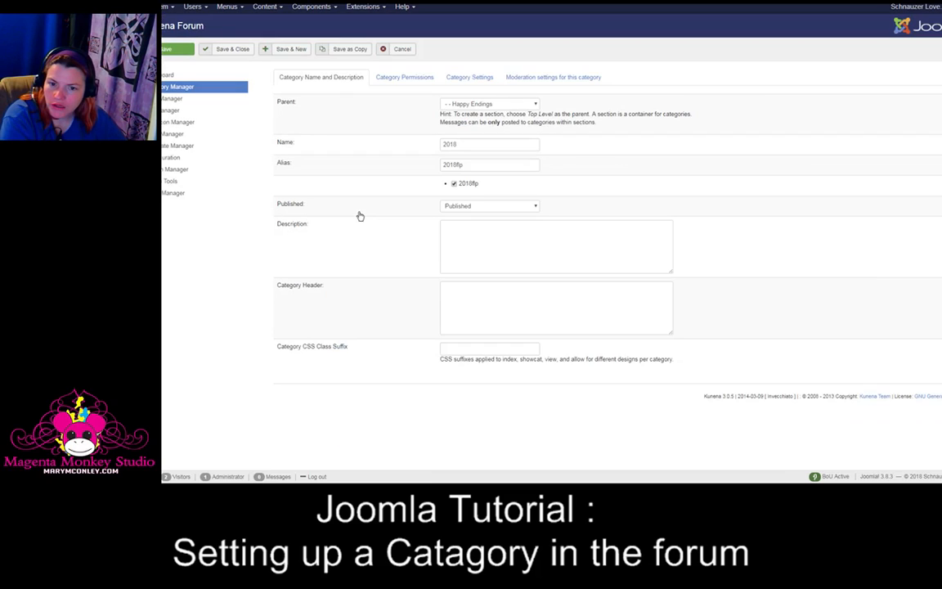
{"action": "left_click", "coordinate": [527, 82]}
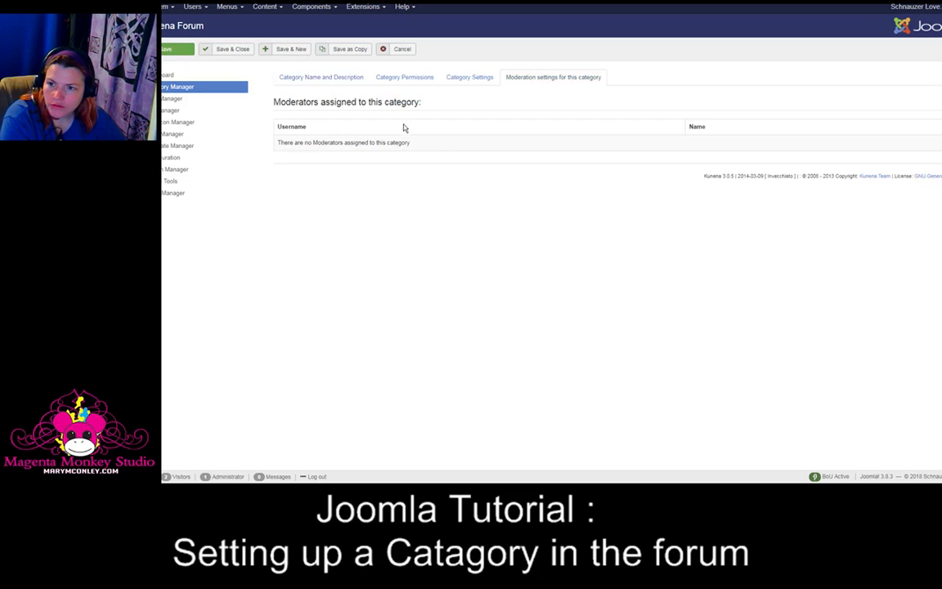
Step: Filter the forum's user list by FL and open the settings of the FL State Administrator
{"action": "left_click", "coordinate": [166, 100]}
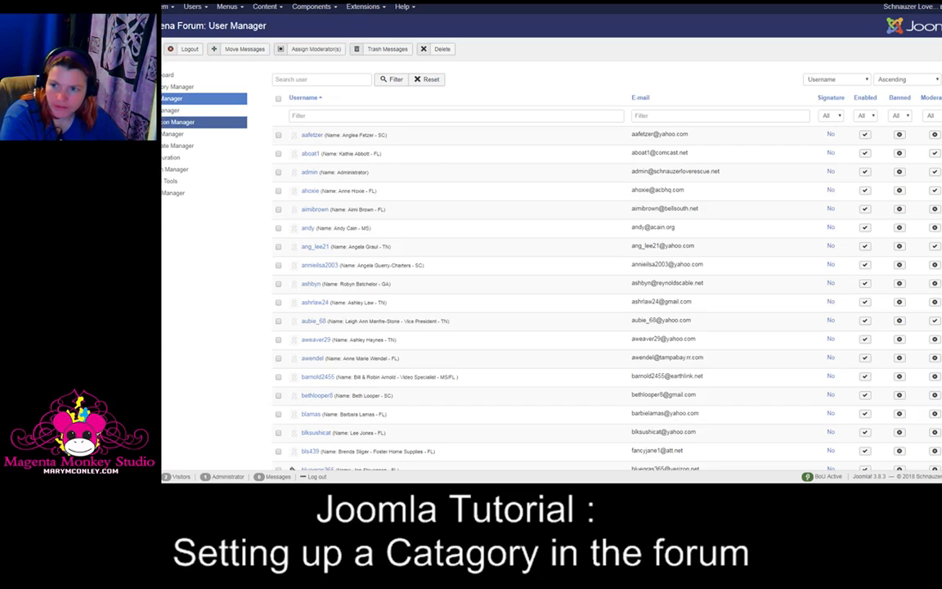
{"action": "left_click", "coordinate": [313, 80]}
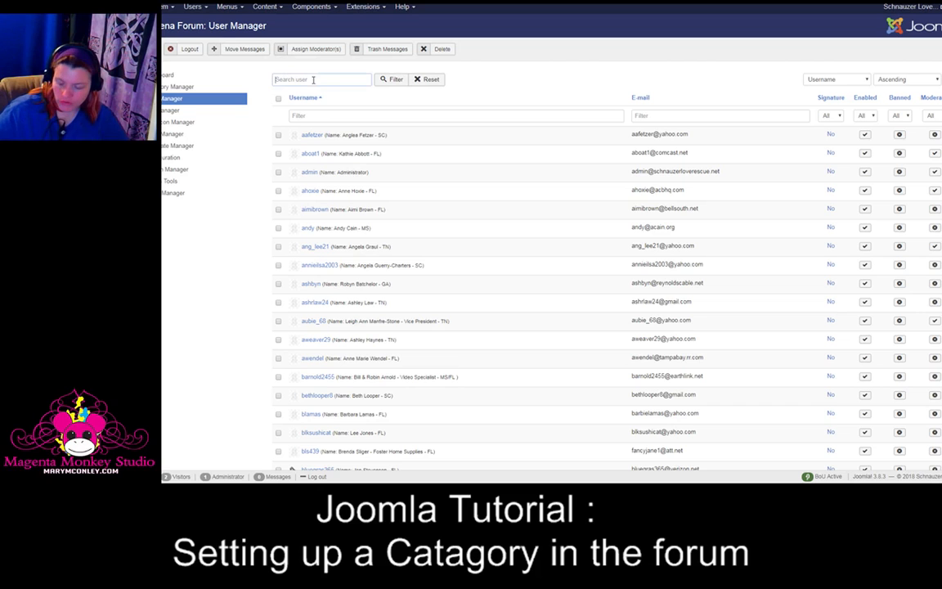
{"action": "type", "text": "FL"}
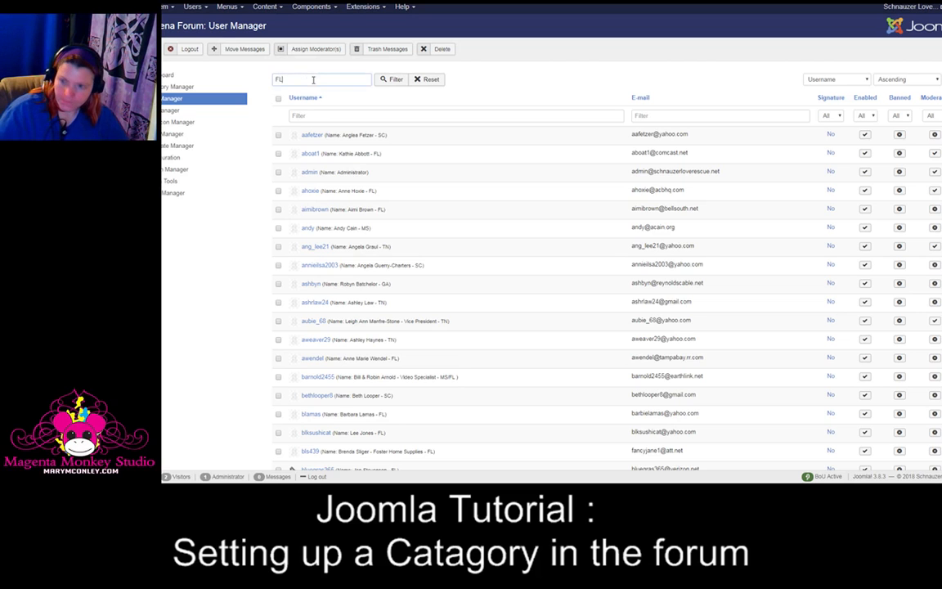
{"action": "left_click", "coordinate": [396, 79]}
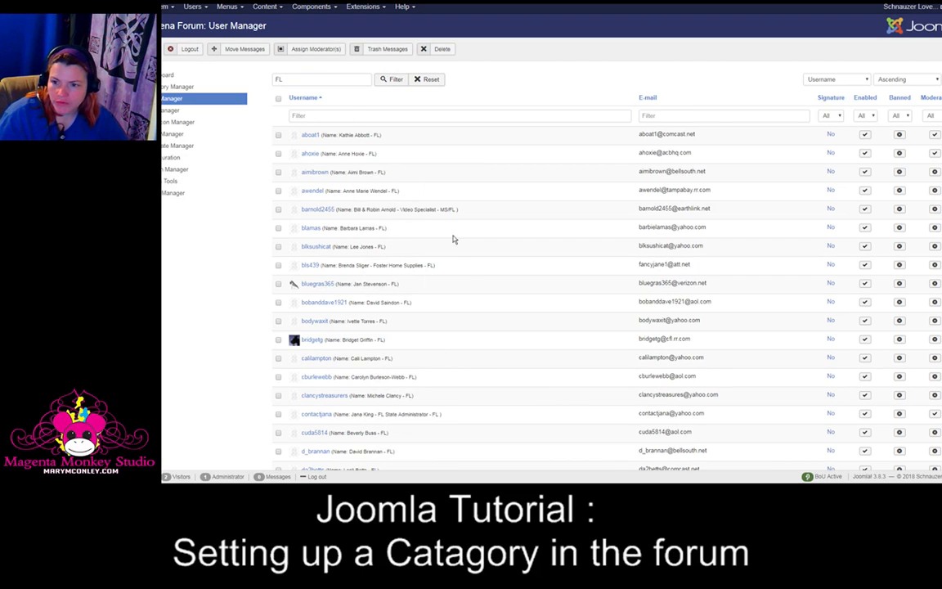
{"action": "scroll", "coordinate": [447, 231], "scroll_direction": "down", "scroll_amount": 1}
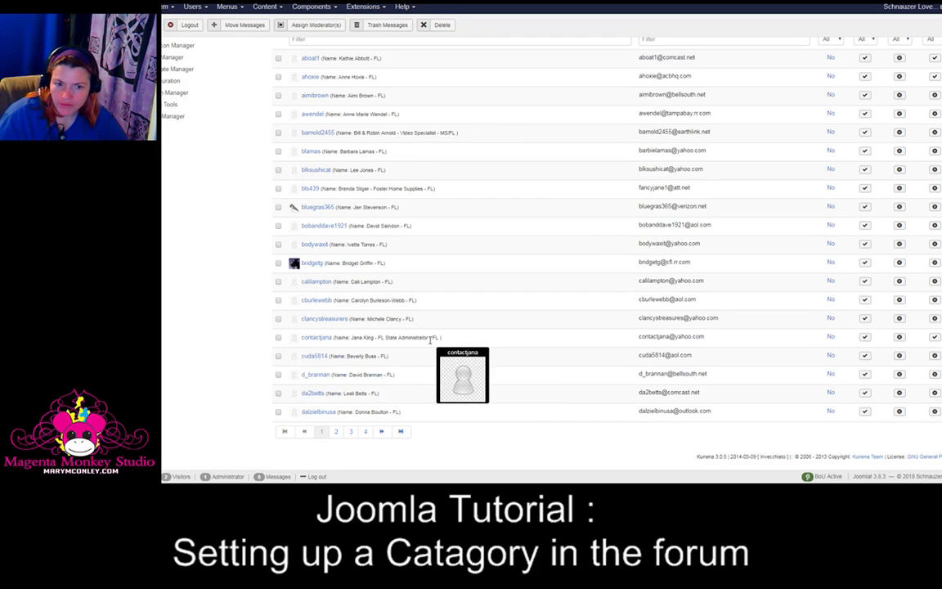
{"action": "left_click", "coordinate": [321, 340]}
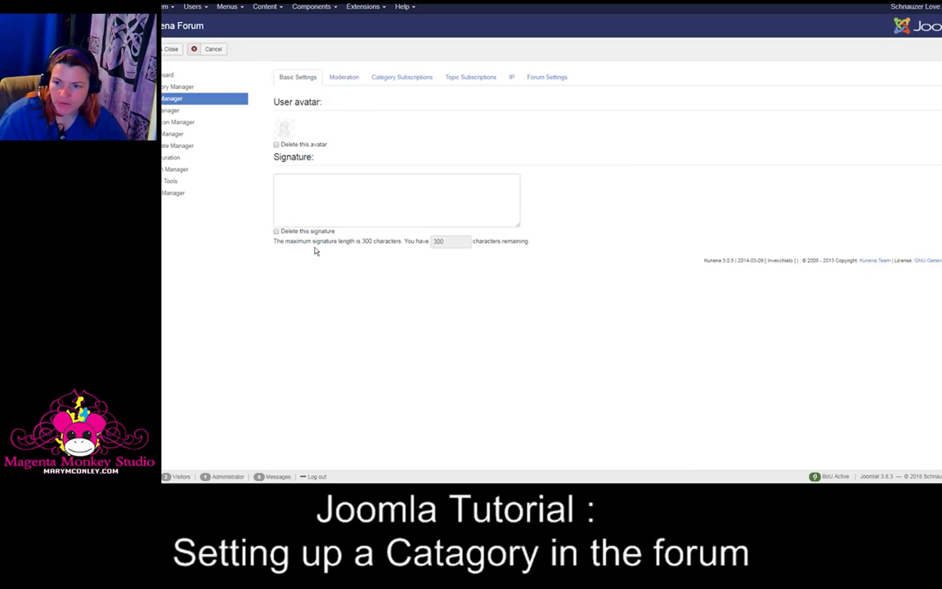
Step: In the FL State Administrator's moderation settings, keep moderator at Yes and add the 2018 category under Florida's Happy Endings to the moderated categories
{"action": "left_click", "coordinate": [345, 80]}
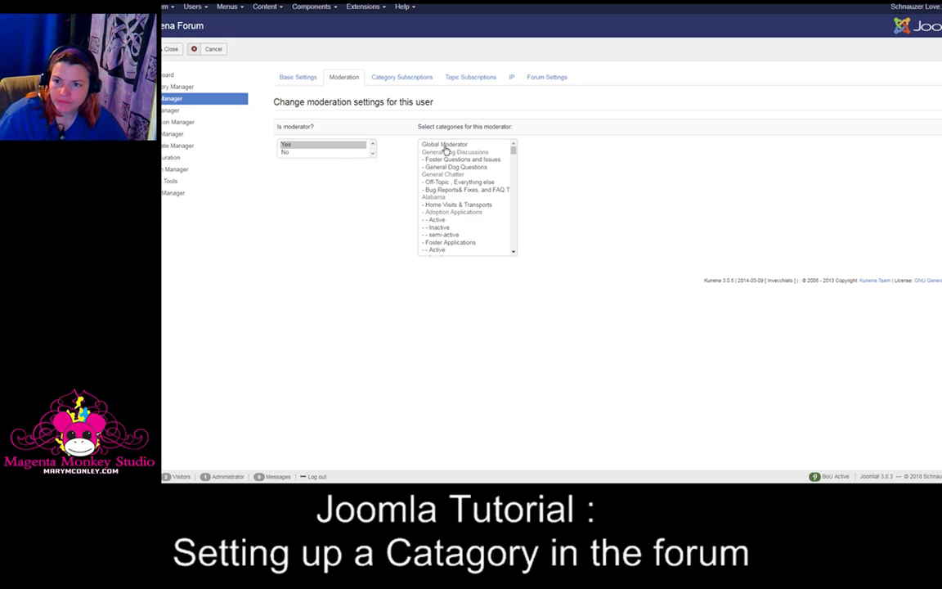
{"action": "left_click", "coordinate": [305, 146]}
{"action": "left_click_drag", "start_coordinate": [513, 153], "coordinate": [513, 172]}
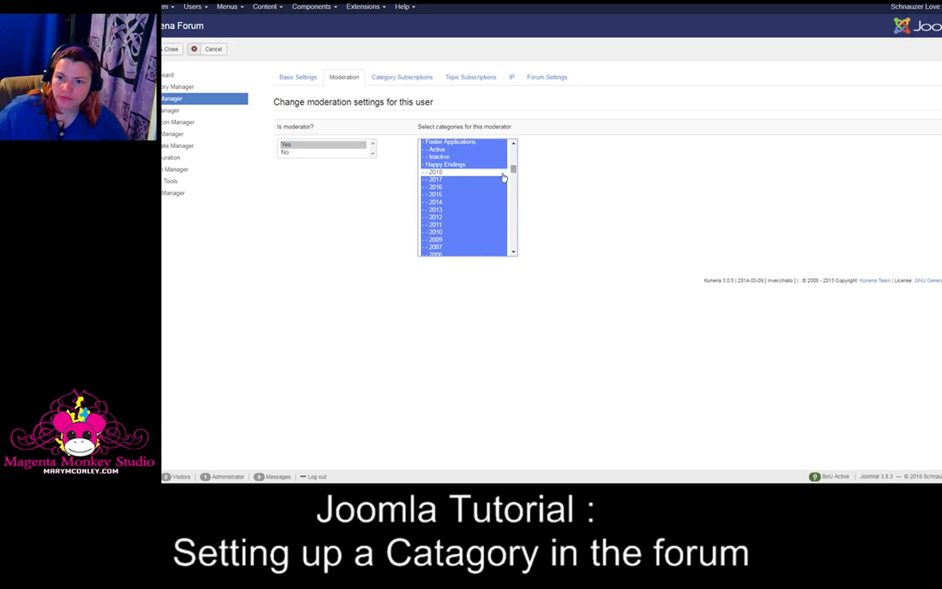
{"action": "left_click", "coordinate": [441, 172], "text": "shift"}
{"action": "left_click", "coordinate": [455, 254], "text": "shift"}
{"action": "scroll", "coordinate": [461, 247], "scroll_direction": "down", "scroll_amount": 2}
{"action": "left_click", "coordinate": [441, 183], "text": "shift"}
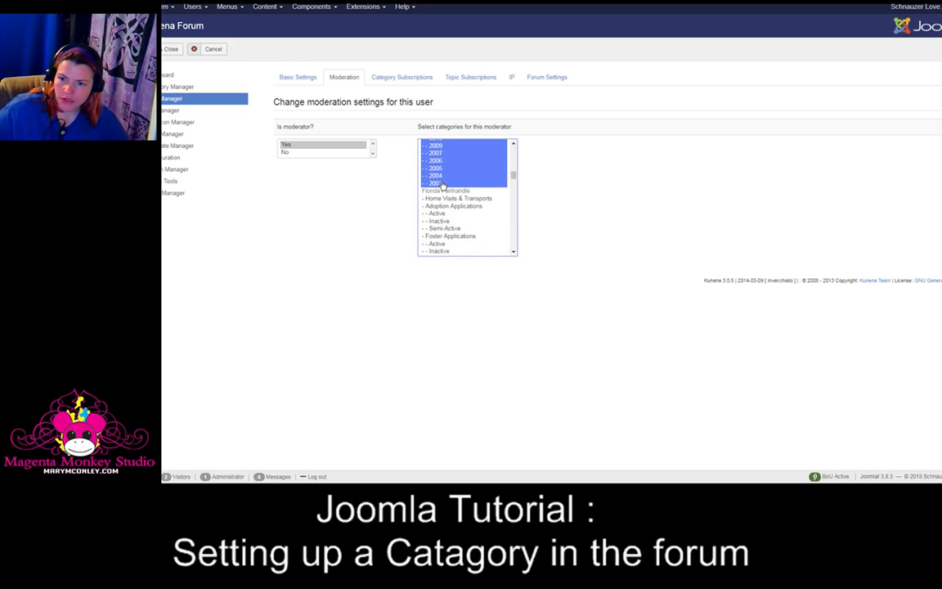
Step: Add the Florida Panhandle subcategories from Home Visits & Transports through Happy Endings 2015 to the moderator's selection, and save and close the user
{"action": "scroll", "coordinate": [455, 218], "scroll_direction": "down", "scroll_amount": 1}
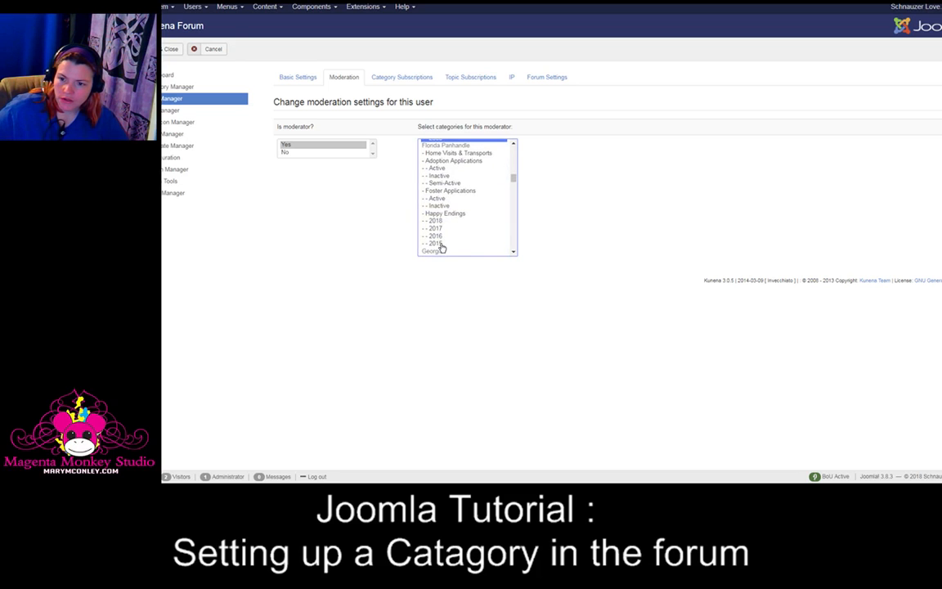
{"action": "left_click", "coordinate": [441, 246], "text": "shift"}
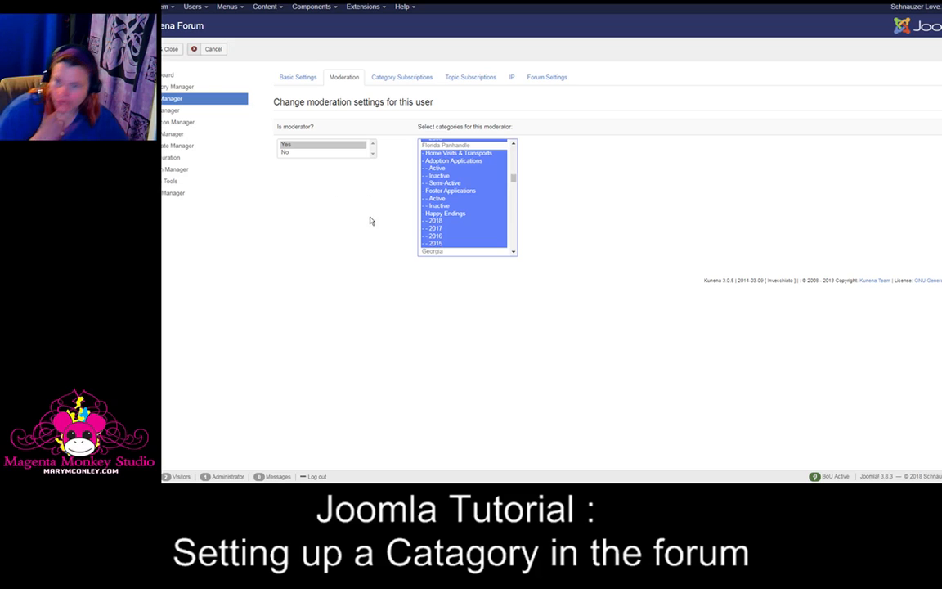
{"action": "scroll", "coordinate": [468, 227], "scroll_direction": "up", "scroll_amount": 3}
{"action": "scroll", "coordinate": [471, 228], "scroll_direction": "down", "scroll_amount": 1}
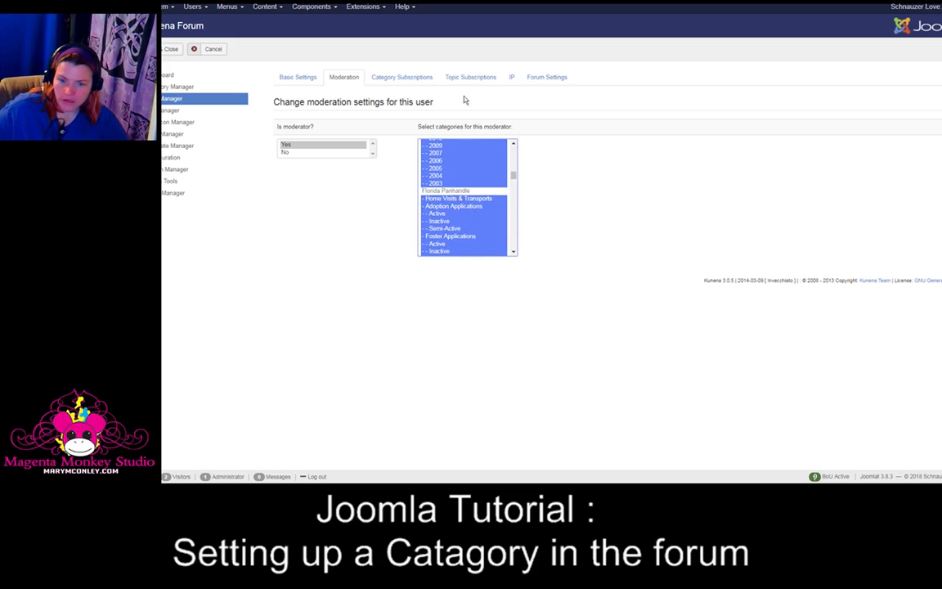
{"action": "left_click", "coordinate": [168, 49]}
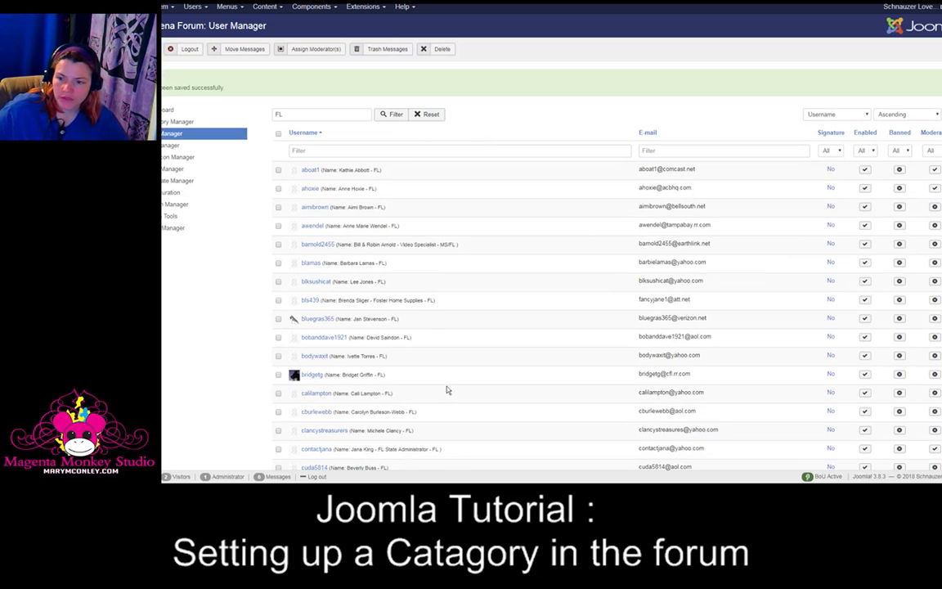
Step: Look through the FL-filtered user list, including its third page, to check which Florida users are moderators
{"action": "scroll", "coordinate": [461, 402], "scroll_direction": "down", "scroll_amount": 2}
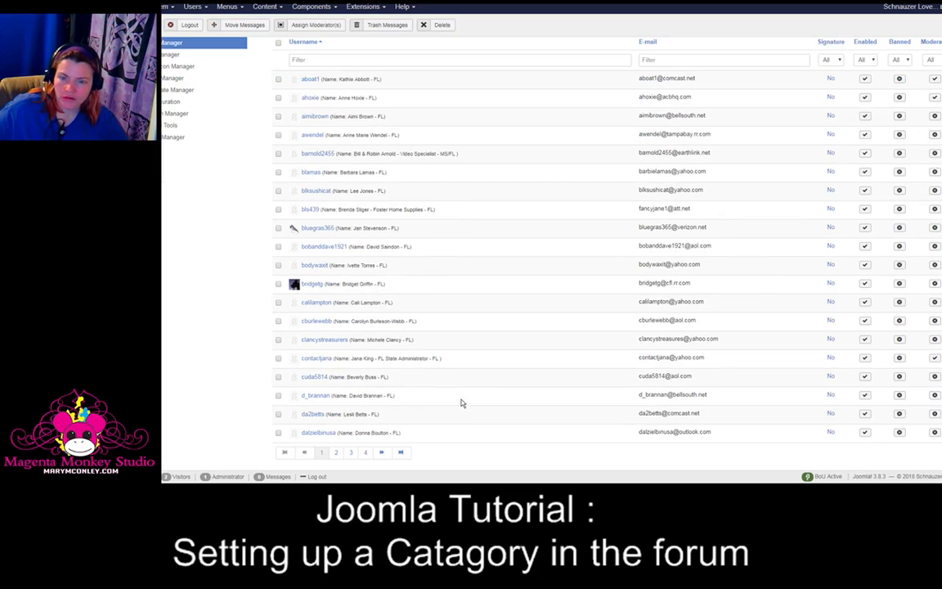
{"action": "scroll", "coordinate": [460, 402], "scroll_direction": "down", "scroll_amount": 1}
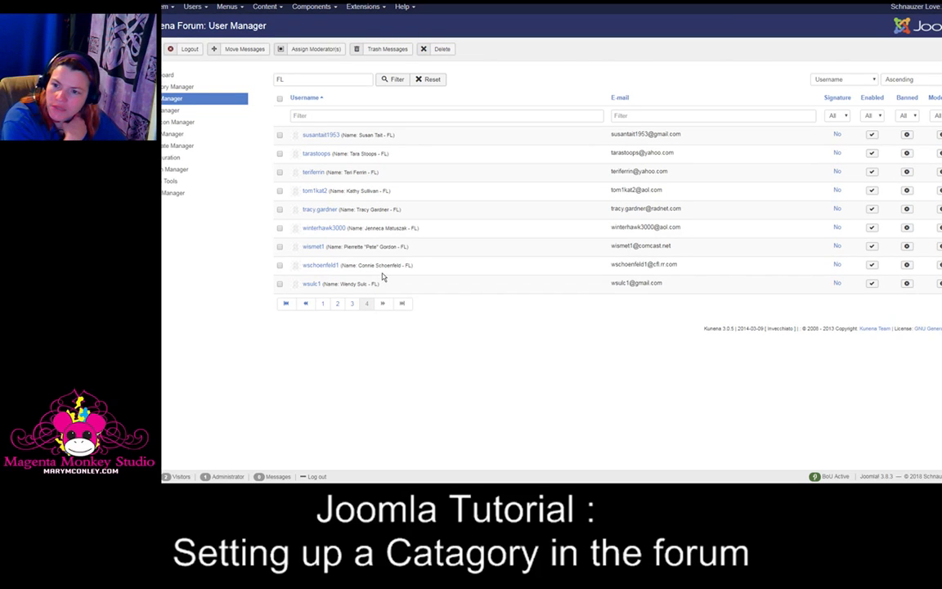
{"action": "left_click", "coordinate": [353, 306]}
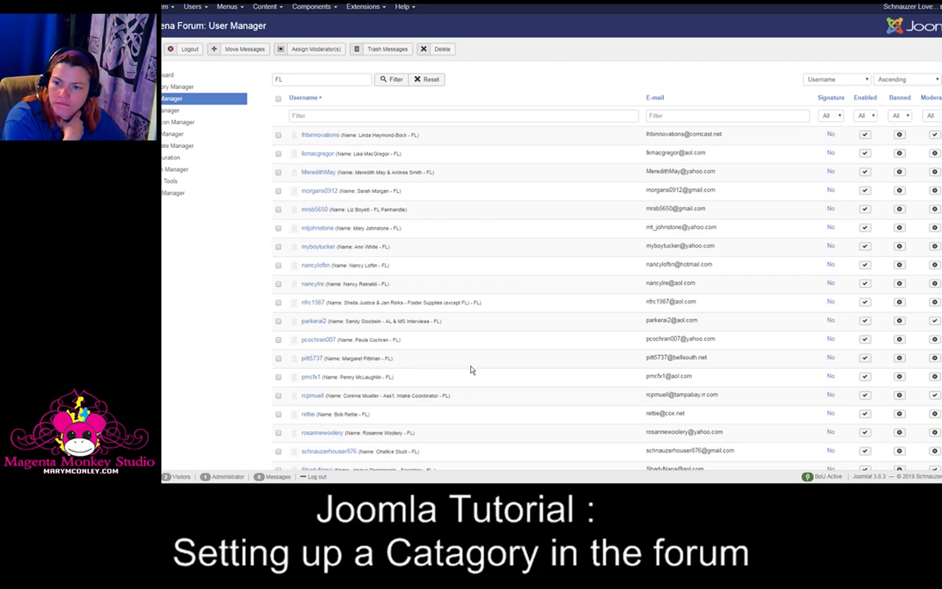
{"action": "scroll", "coordinate": [472, 369], "scroll_direction": "down", "scroll_amount": 2}
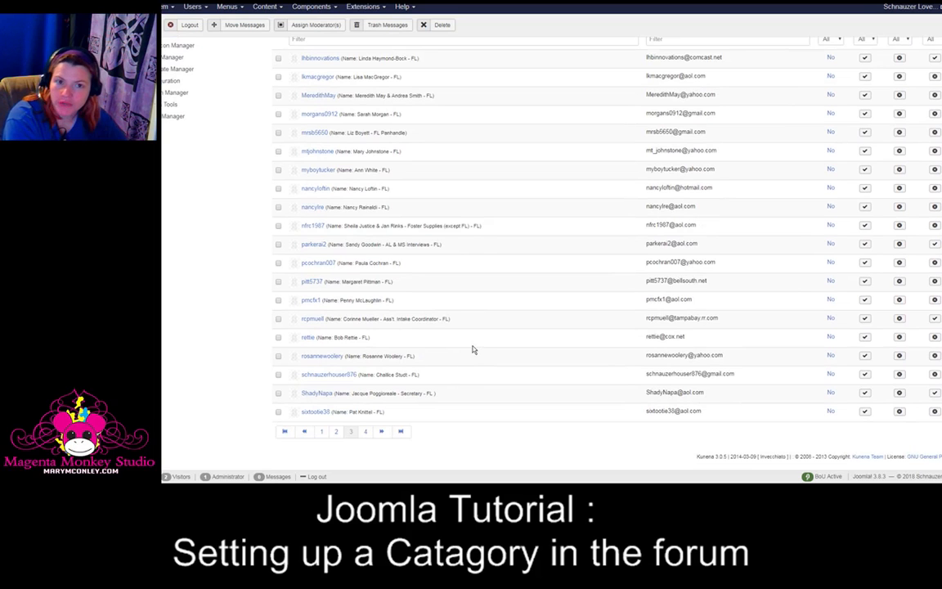
{"action": "scroll", "coordinate": [473, 343], "scroll_direction": "up", "scroll_amount": 1}
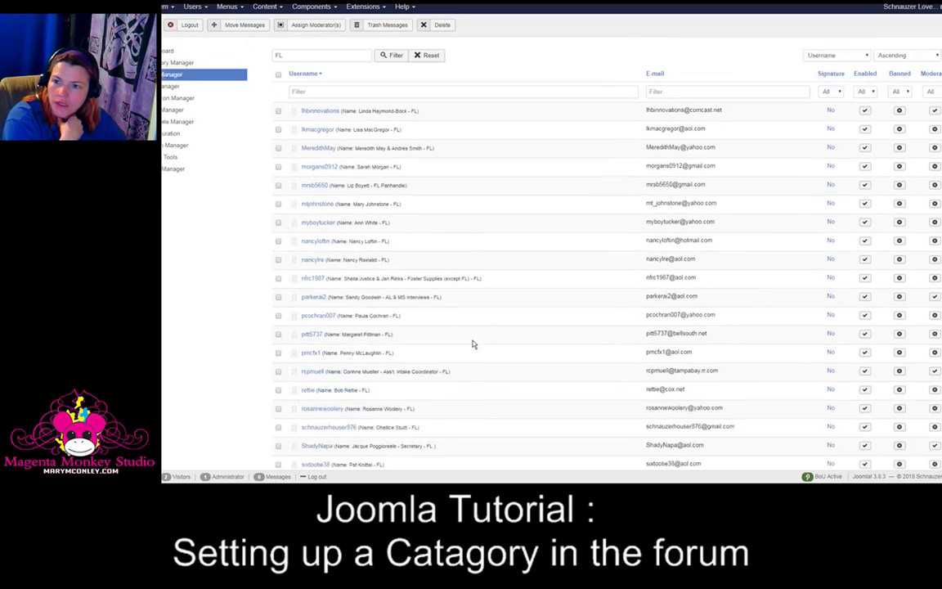
{"action": "scroll", "coordinate": [473, 344], "scroll_direction": "up", "scroll_amount": 2}
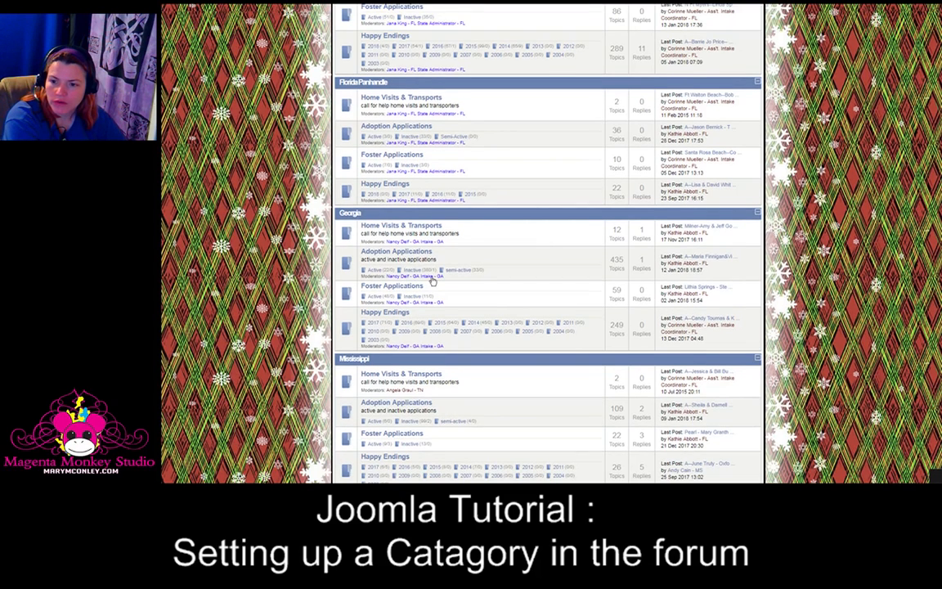
Step: On the public site, check the forum index's moderators, view the 2018 category under Florida's Happy Endings, and open the Applications page
{"action": "scroll", "coordinate": [423, 115], "scroll_direction": "up", "scroll_amount": 1}
{"action": "scroll", "coordinate": [426, 131], "scroll_direction": "up", "scroll_amount": 1}
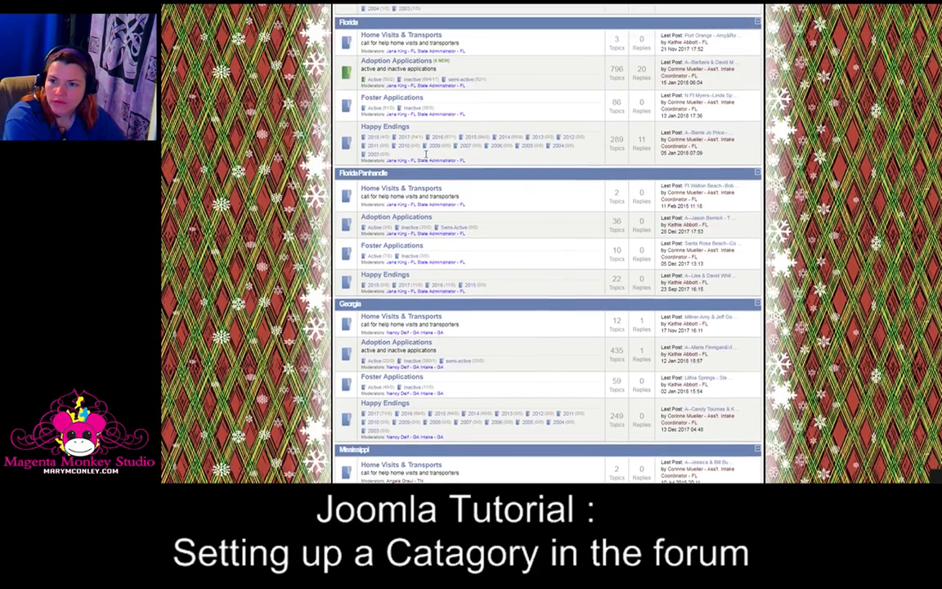
{"action": "left_click", "coordinate": [373, 138]}
{"action": "scroll", "coordinate": [520, 399], "scroll_direction": "down", "scroll_amount": 3}
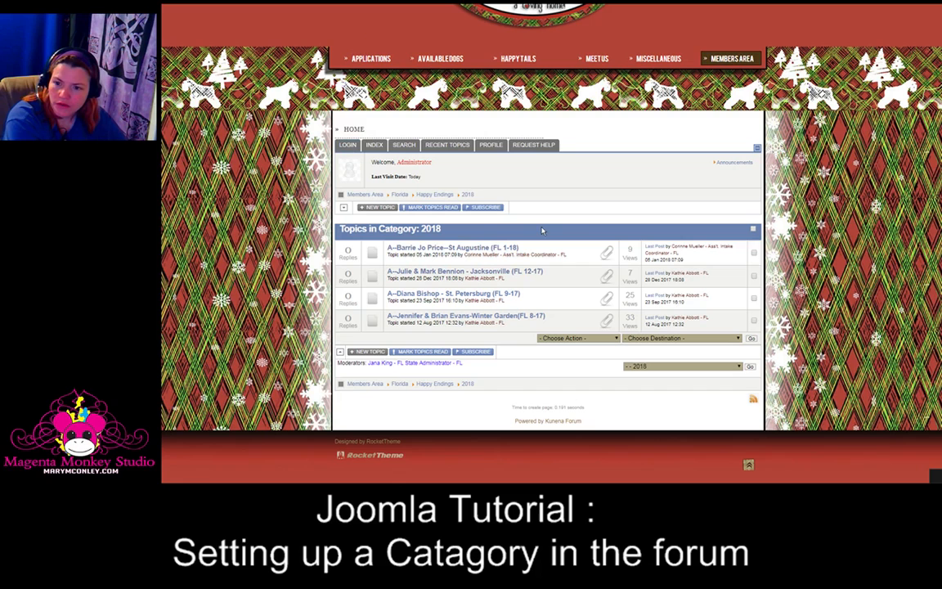
{"action": "left_click", "coordinate": [368, 60]}
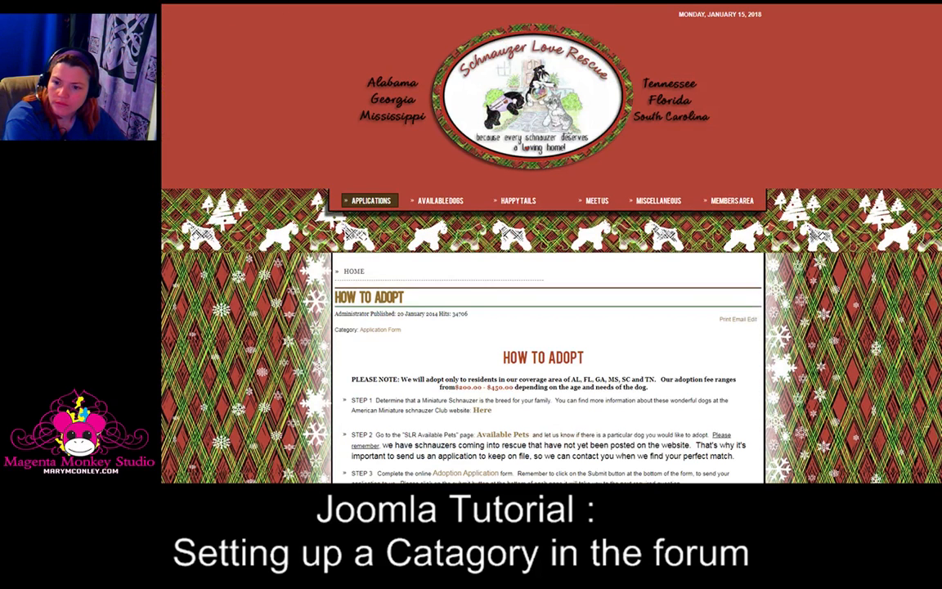